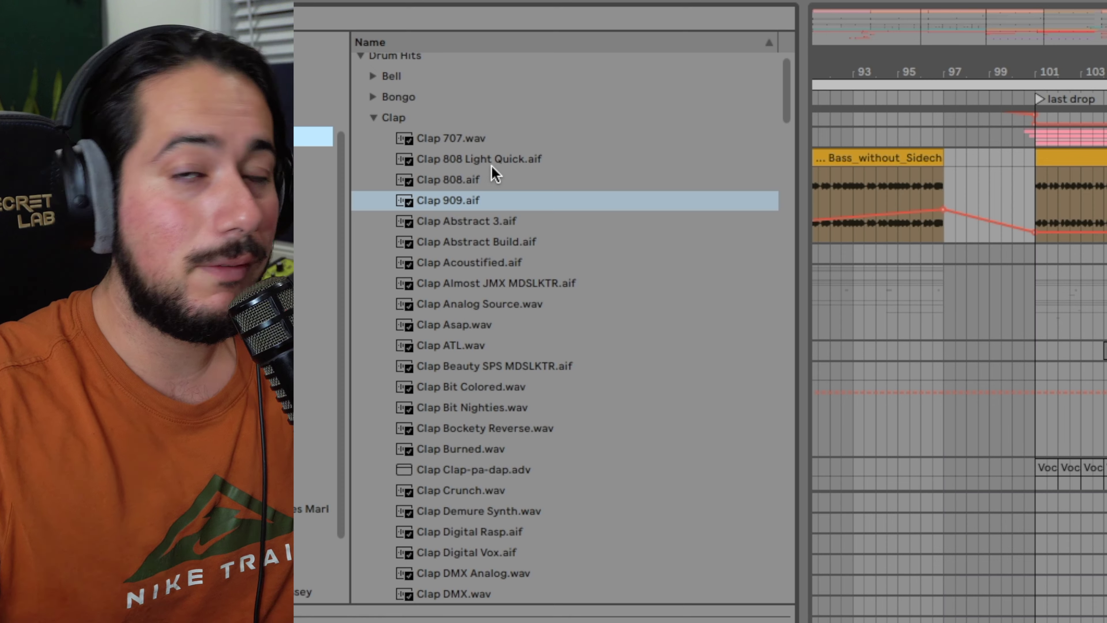
- Browse the Clap folder of drum hits around the Clap 909 sample
scroll(451, 196, down, 2)
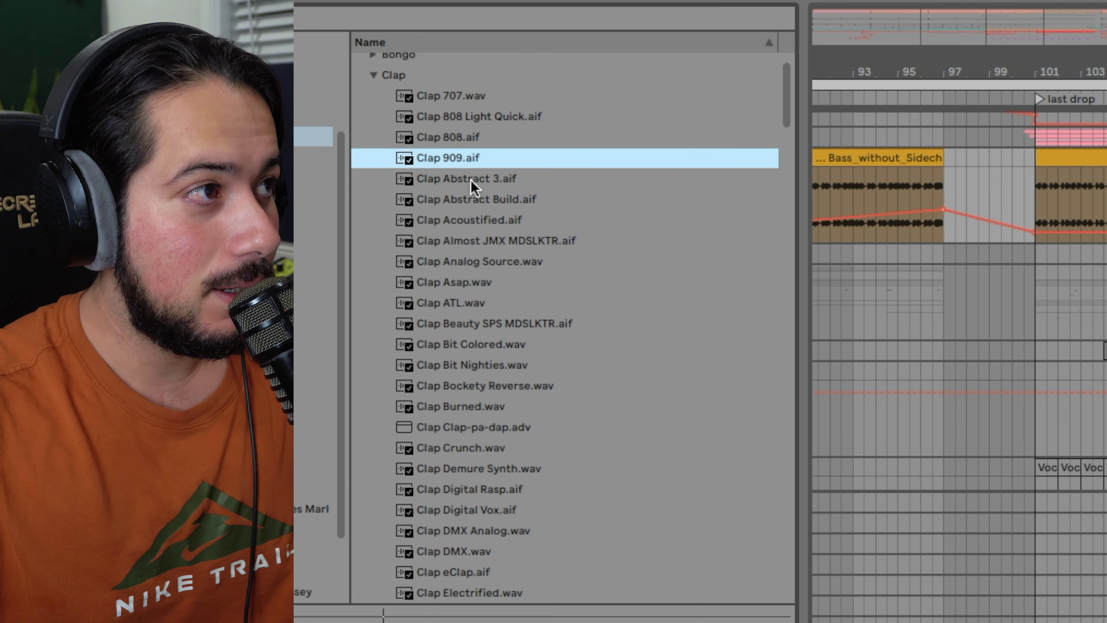
text(909)
click(475, 192)
key(Up)
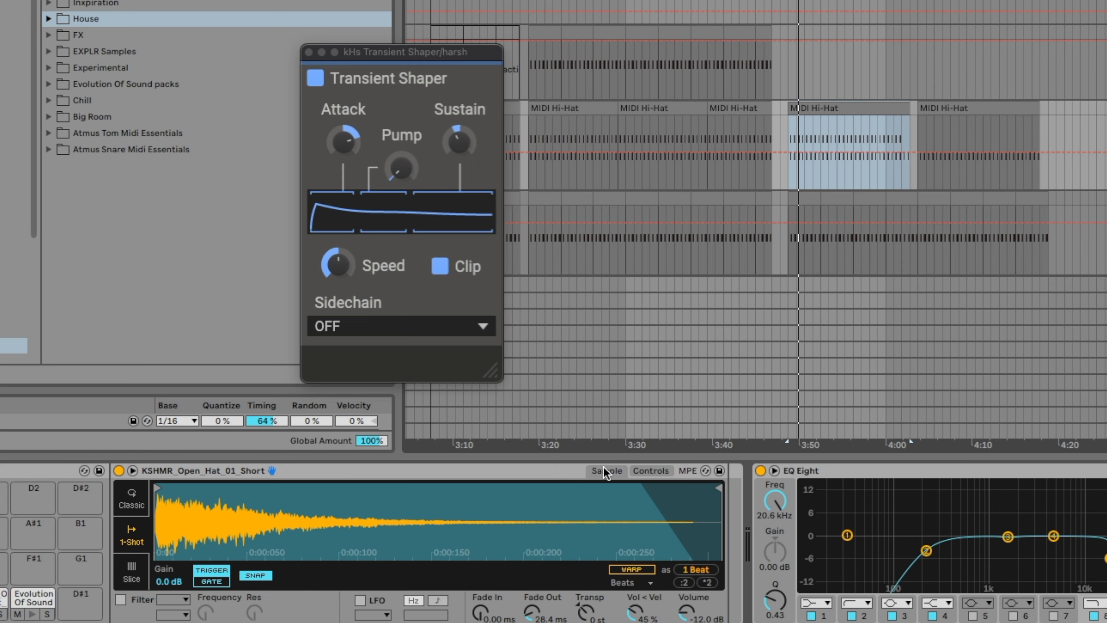
- Neutralise the Attack and Sustain of the harsh hi-hat's Transient Shaper and reposition its window over the arrangement
drag(415, 54, 699, 61)
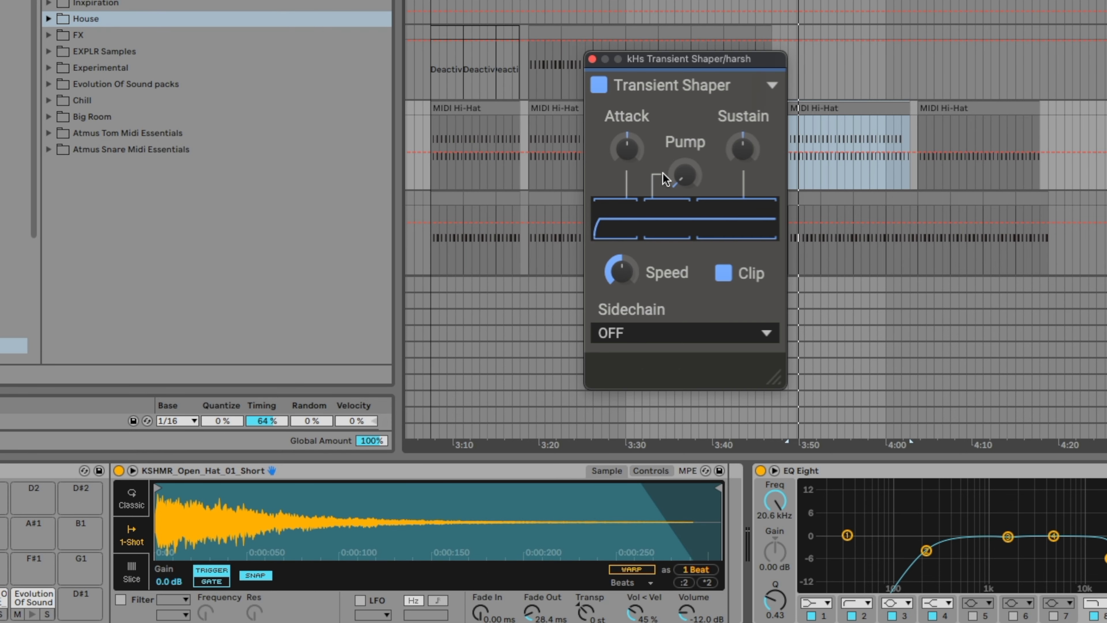
drag(417, 519, 418, 530)
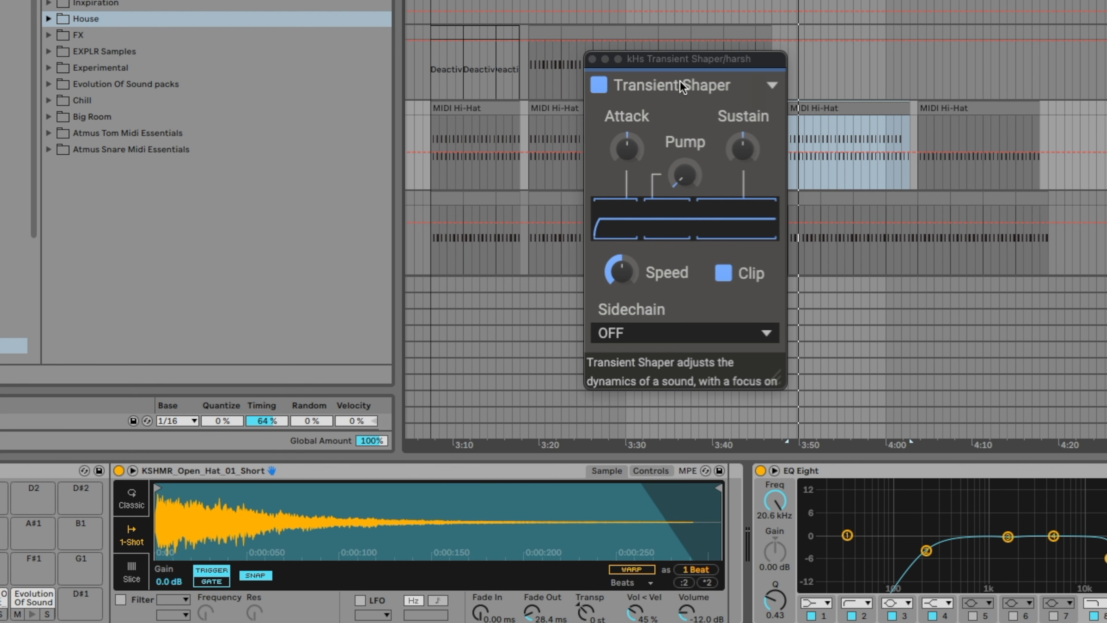
drag(692, 61, 597, 76)
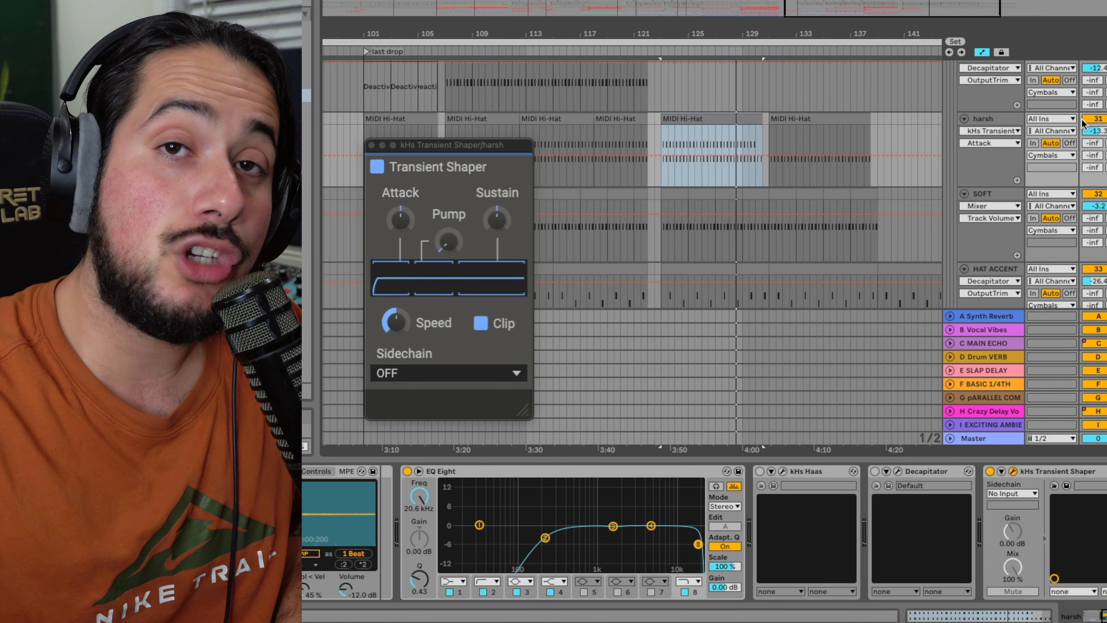
- Raise the Transient Shaper's Attack on the harsh hi-hat track past 28% and reset it to default
scroll(1084, 124, up, 15)
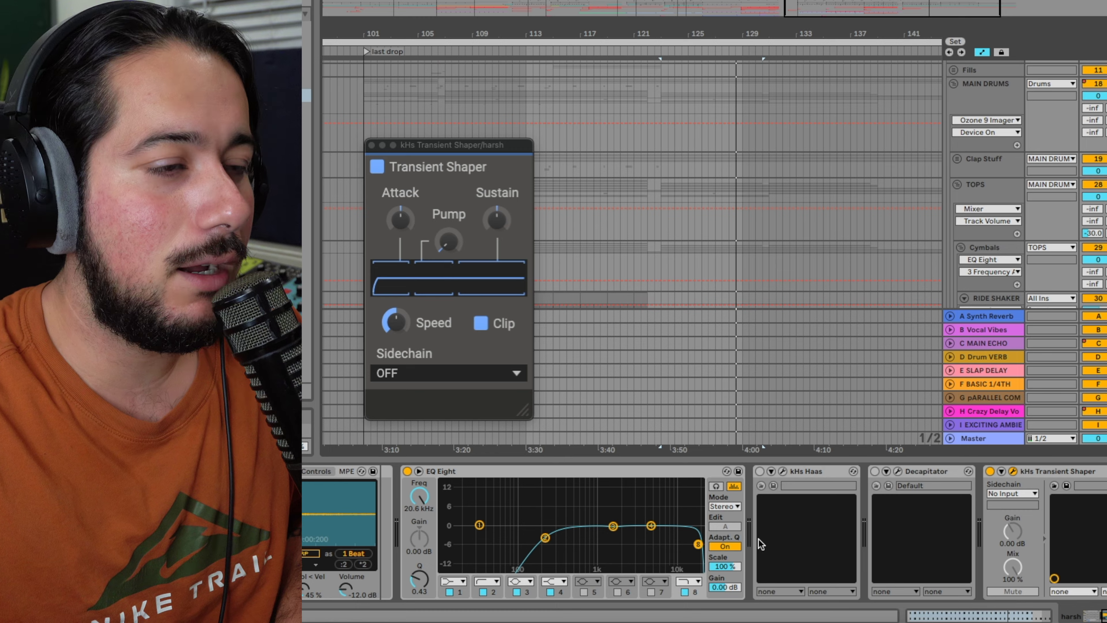
scroll(806, 366, down, 15)
click(400, 220)
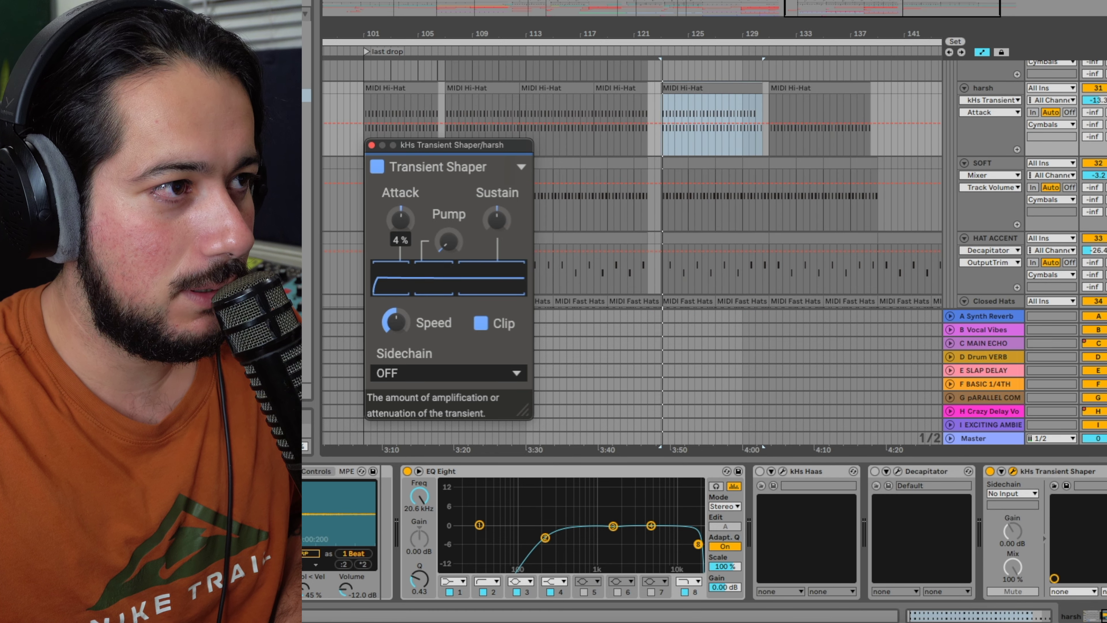
drag(400, 219, 400, 198)
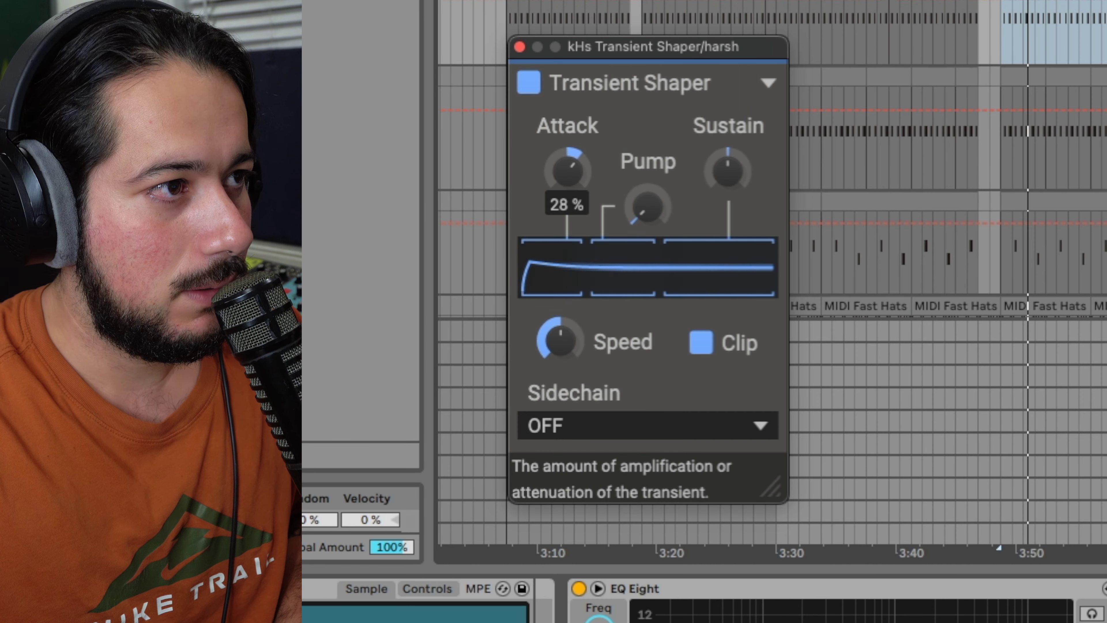
drag(558, 198, 583, 177)
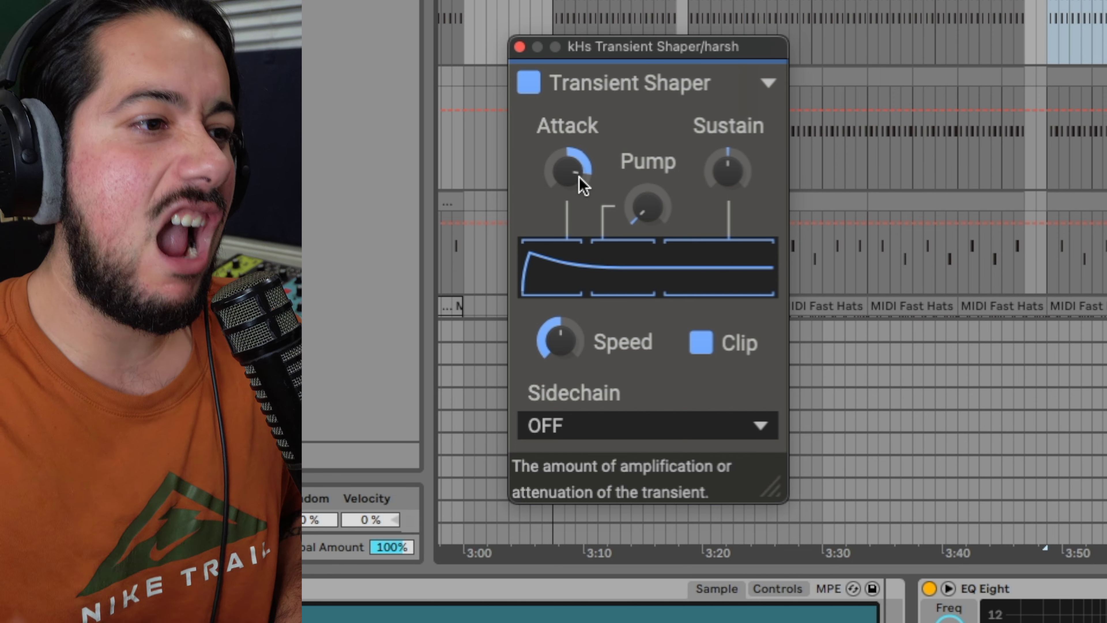
double_click(582, 185)
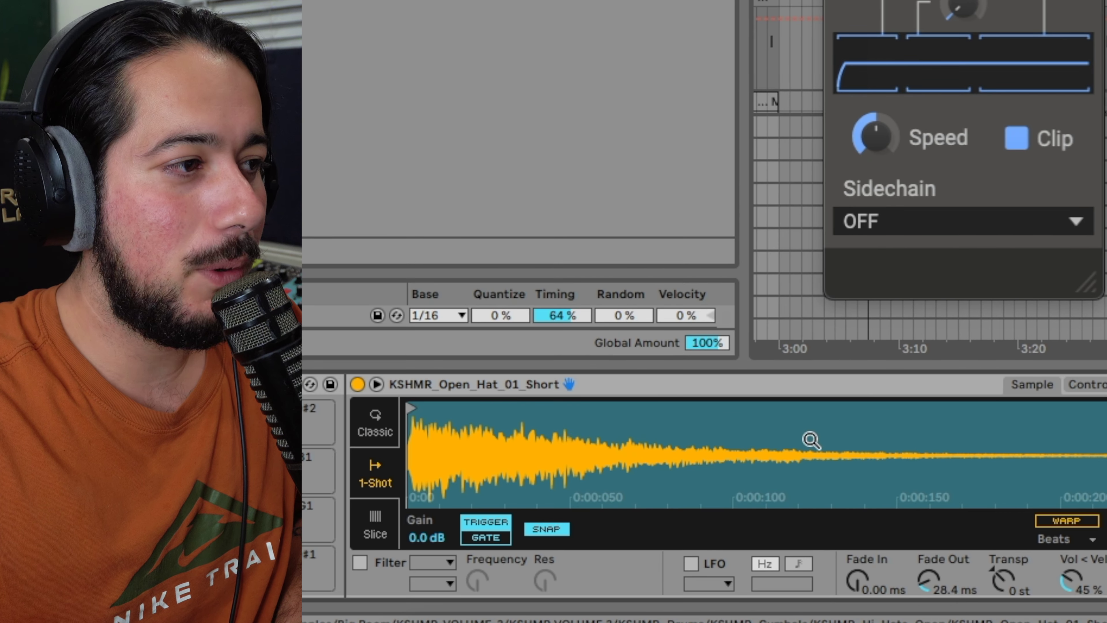
- Zoom in on the start of the open hat's waveform and lower the Transient Shaper's Attack to its minimum
drag(429, 442, 319, 448)
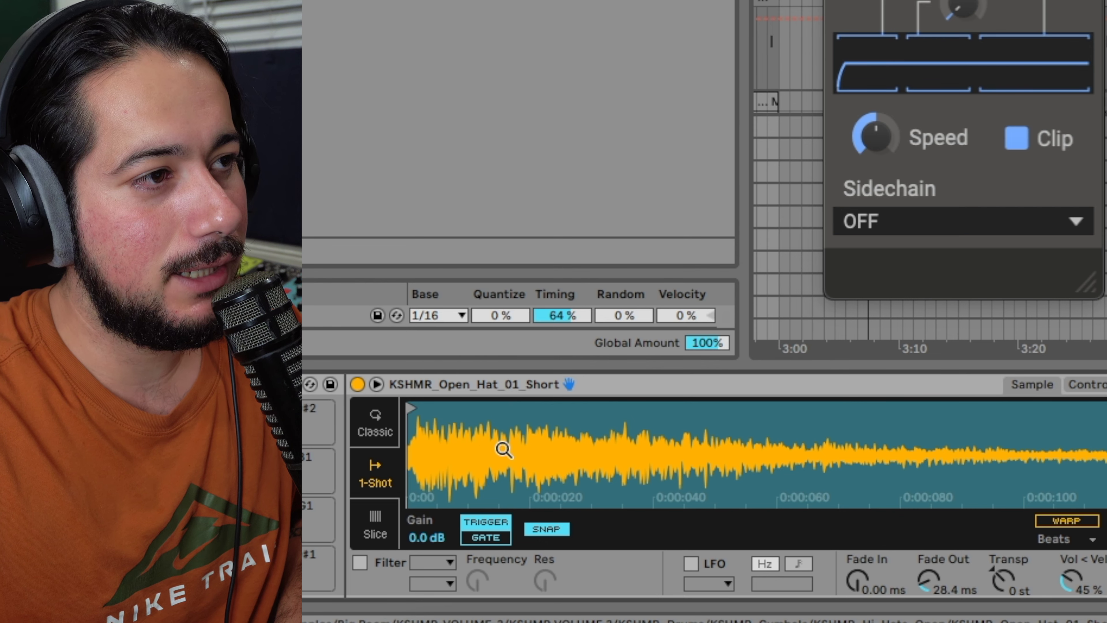
drag(962, 2, 961, 0)
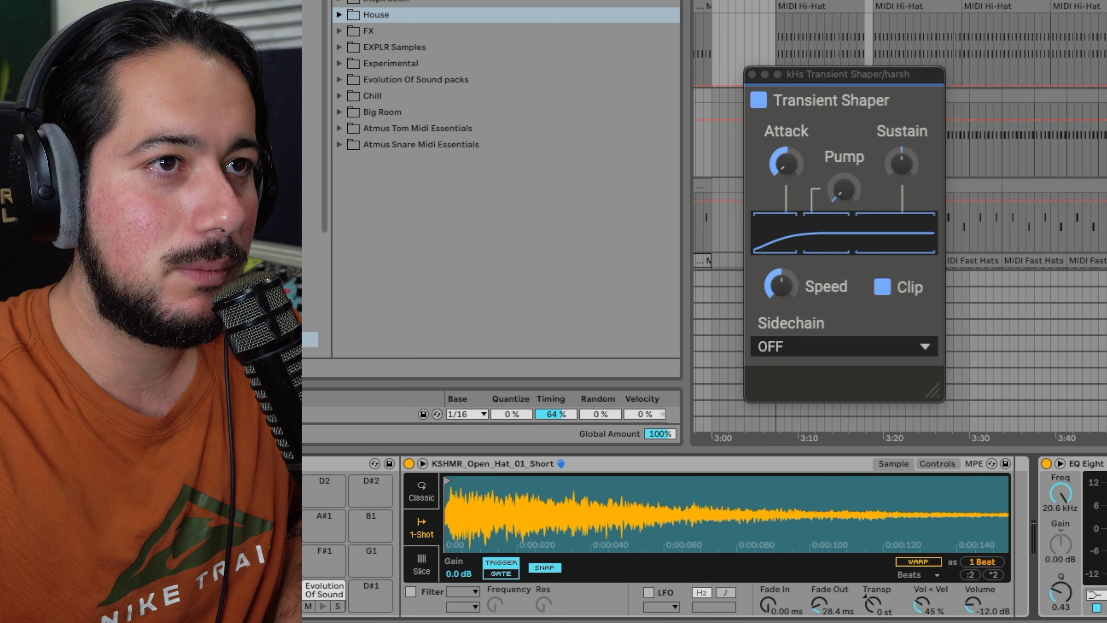
scroll(940, 429, down, 1)
key(space)
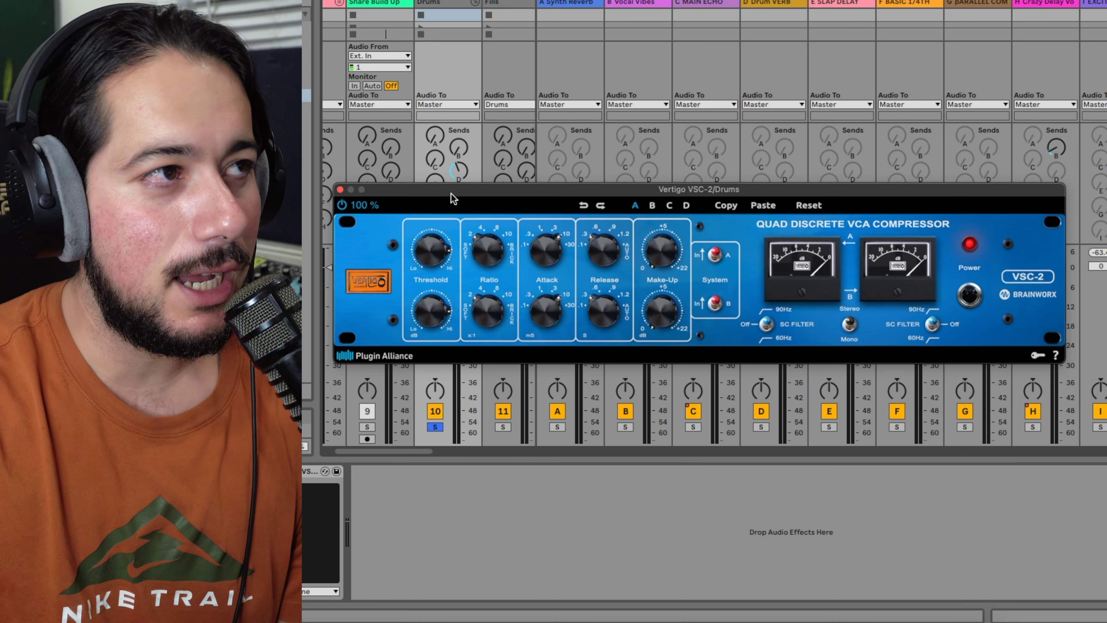
- Audition the soloed Drums group through the VSC-2 compressor with the pARALLEL COMPRESSION return muted
drag(500, 255, 500, 249)
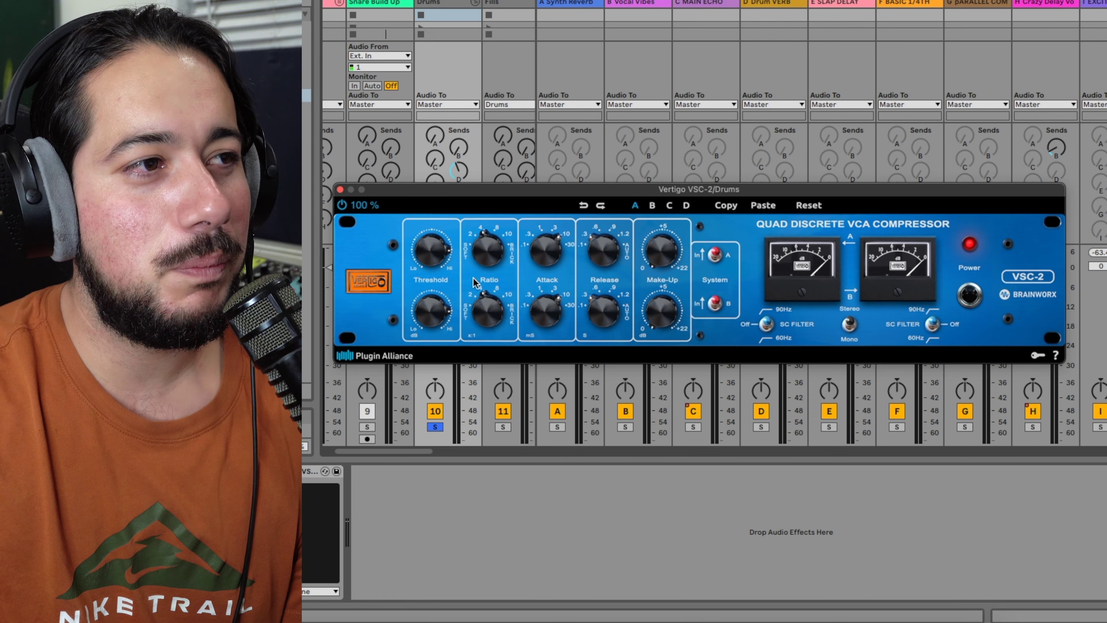
drag(431, 252, 435, 290)
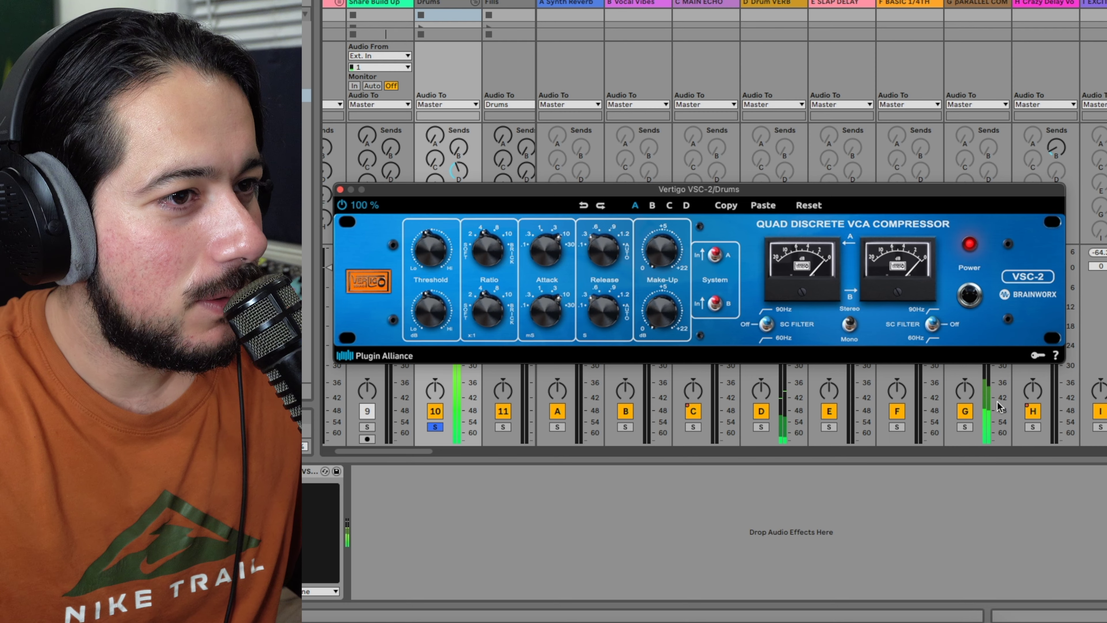
click(431, 251)
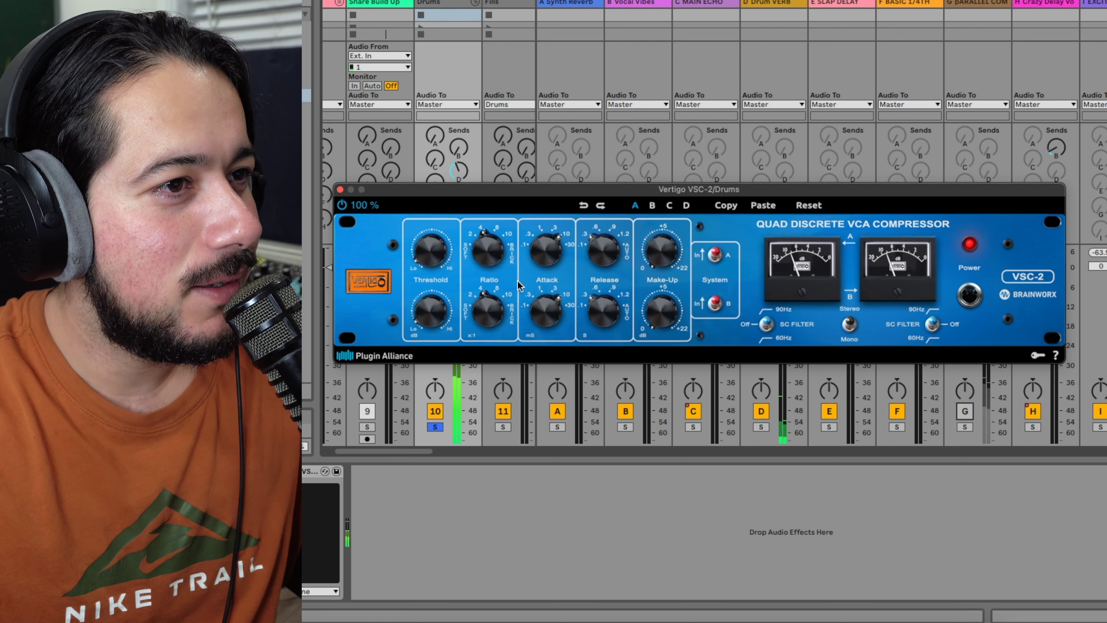
drag(547, 239, 548, 227)
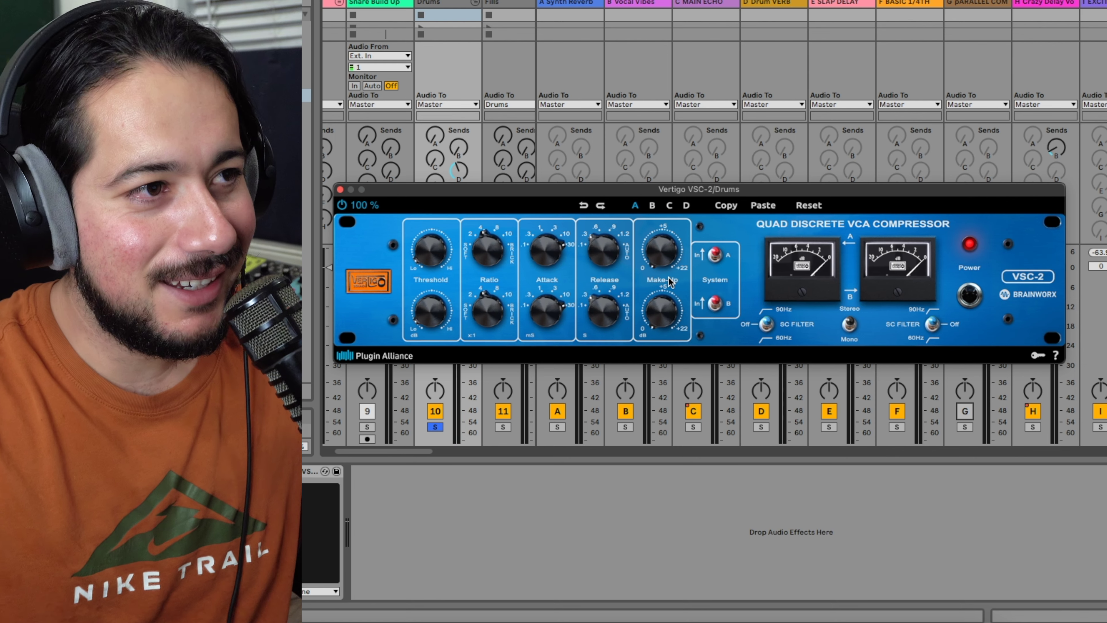
drag(616, 255, 661, 238)
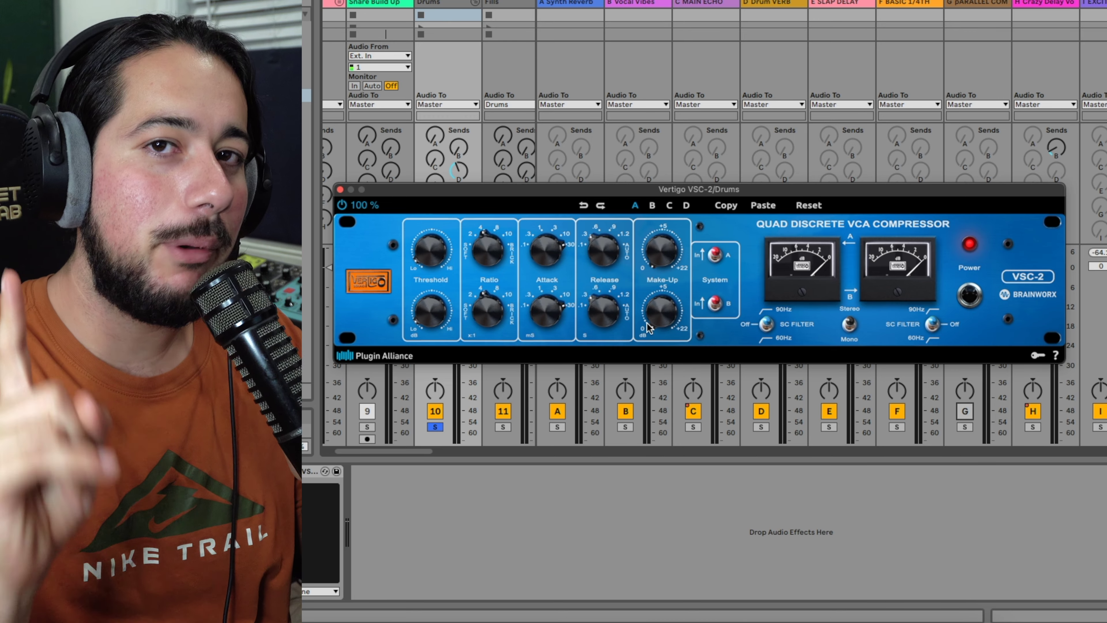
- Hide the VSC-2 window and examine the VC 76 compressor's settings on the pARALLEL COMPRESSION return
key(super+alt+p)
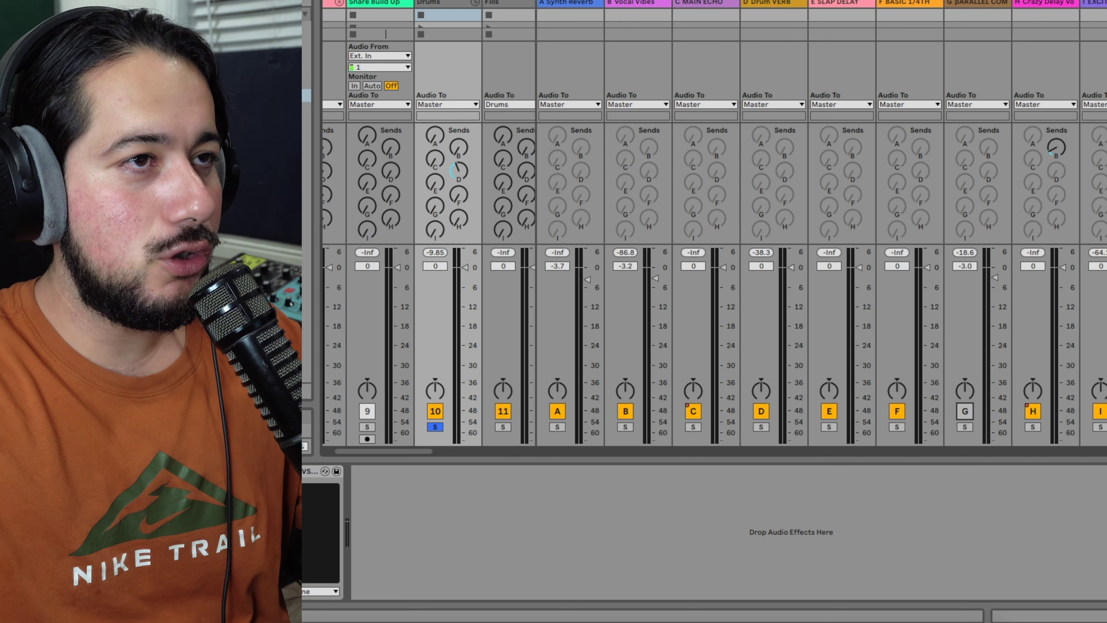
click(984, 2)
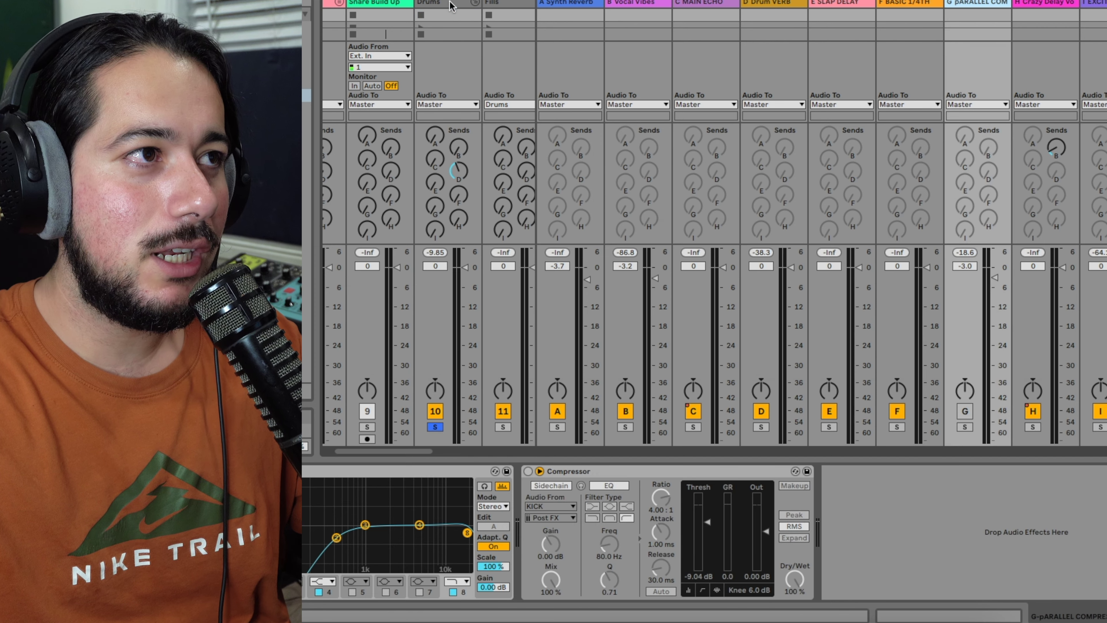
click(451, 6)
click(978, 2)
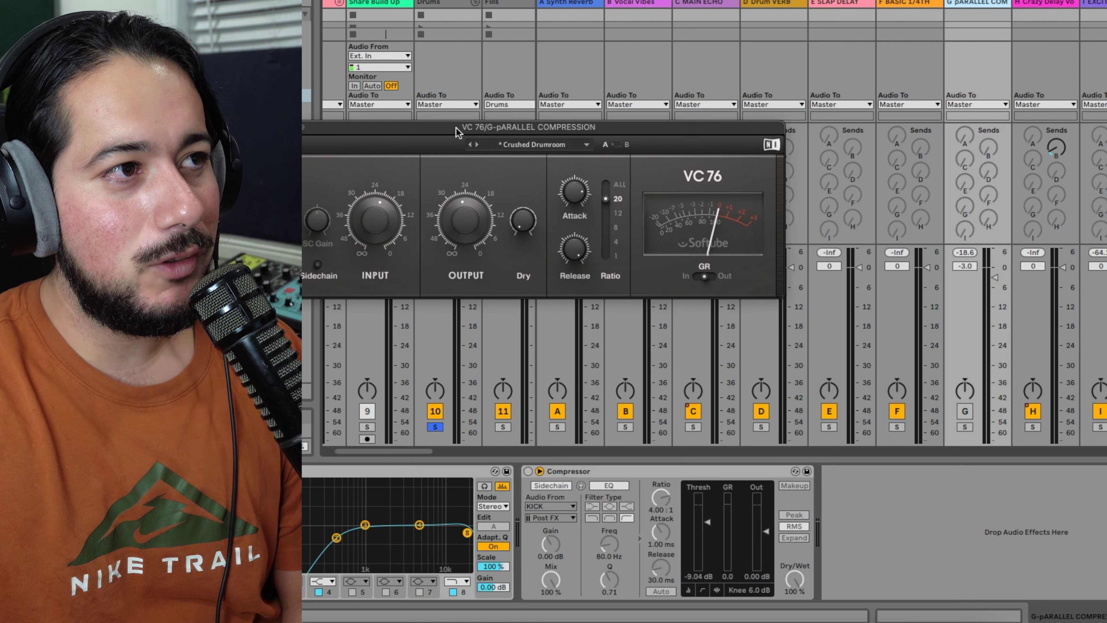
drag(459, 130, 627, 117)
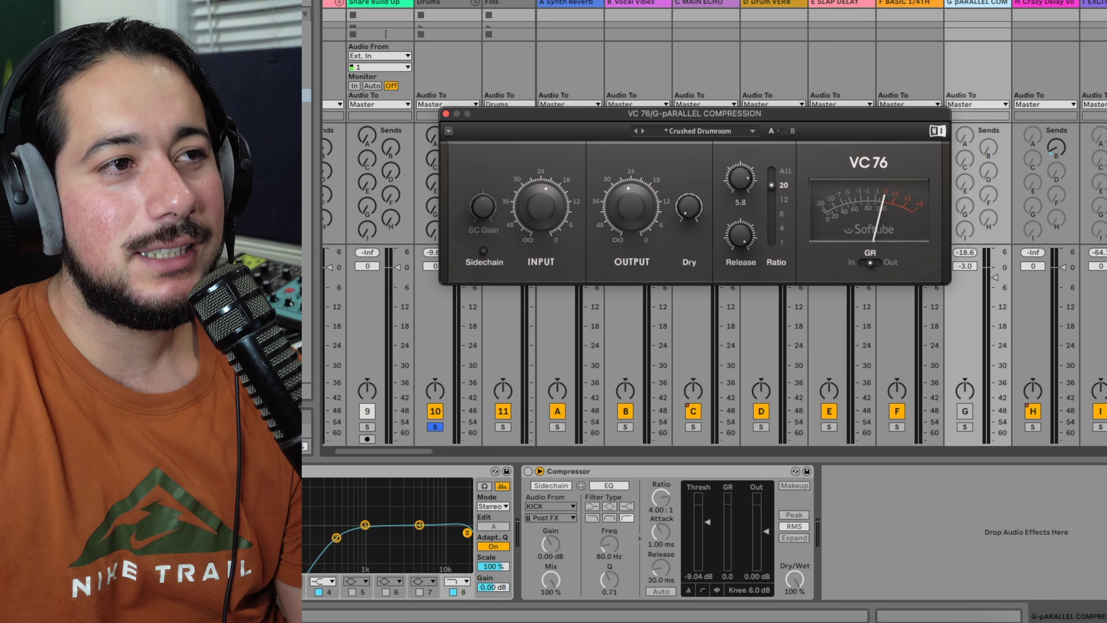
drag(756, 124, 691, 180)
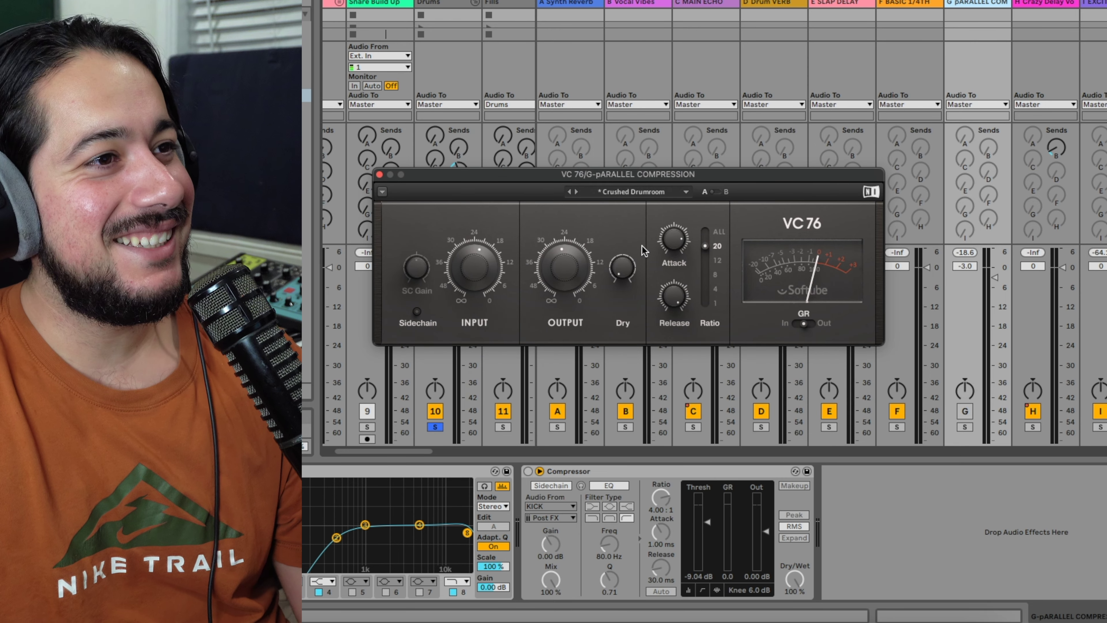
- Insert a new return track after BASIC 1/4TH and name it NEW YORK COMPRESSION
click(448, 375)
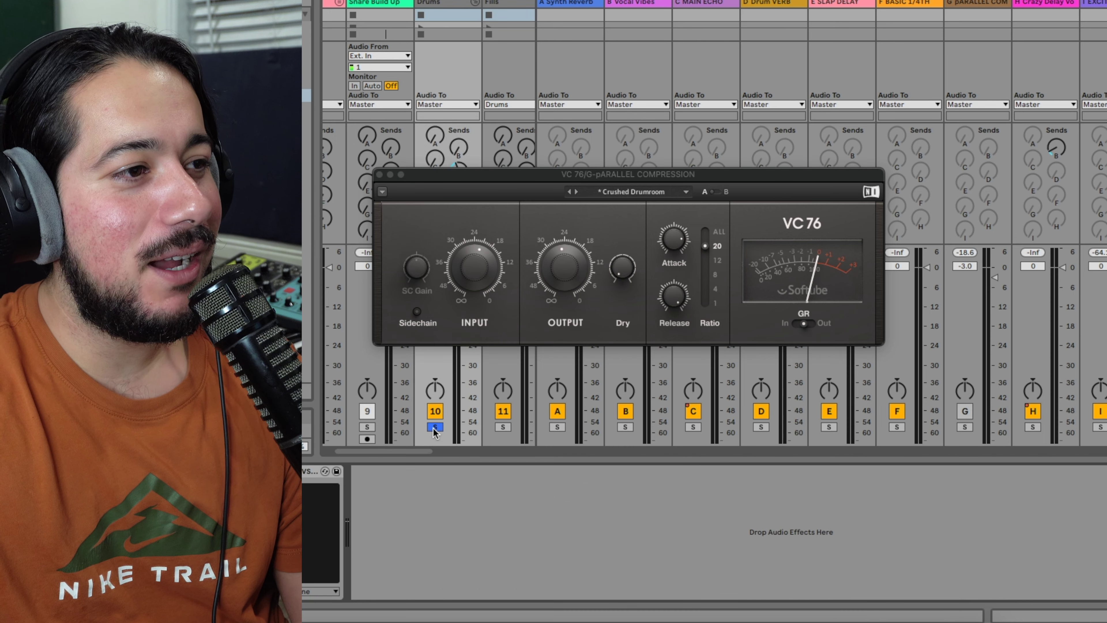
click(911, 5)
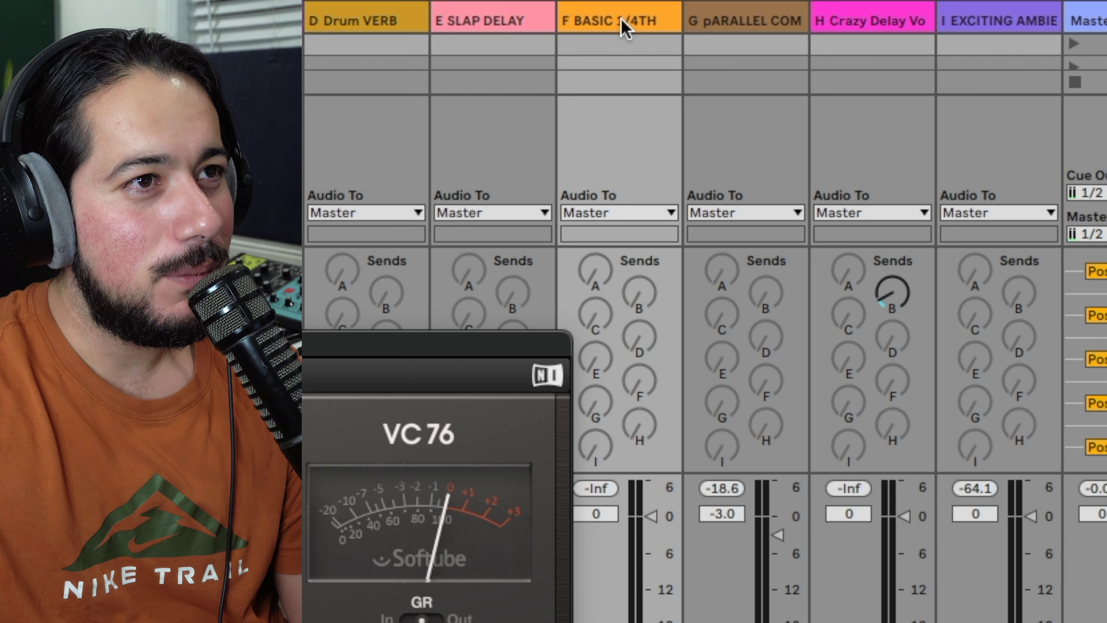
right_click(655, 27)
key(Return)
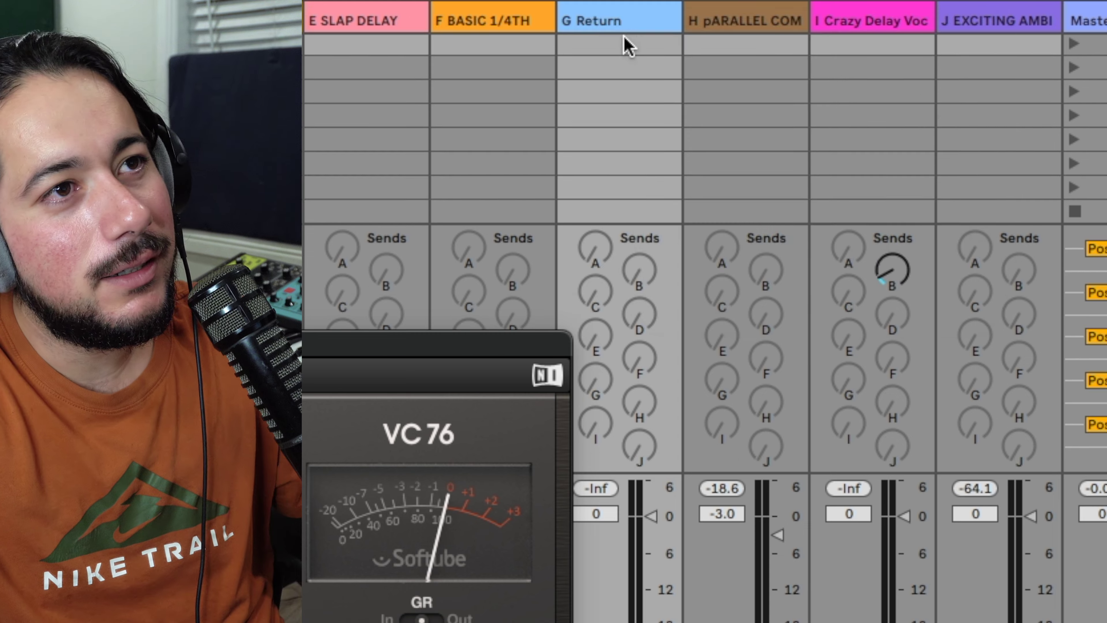
key(super+r)
text(NEW)
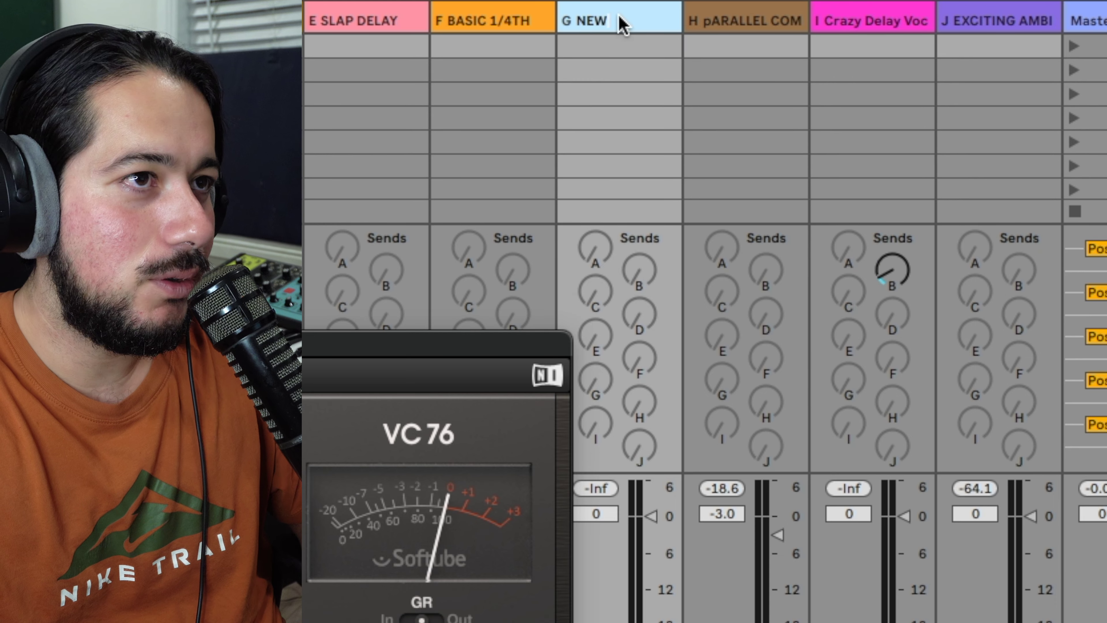
text( YORK COMPRESSION)
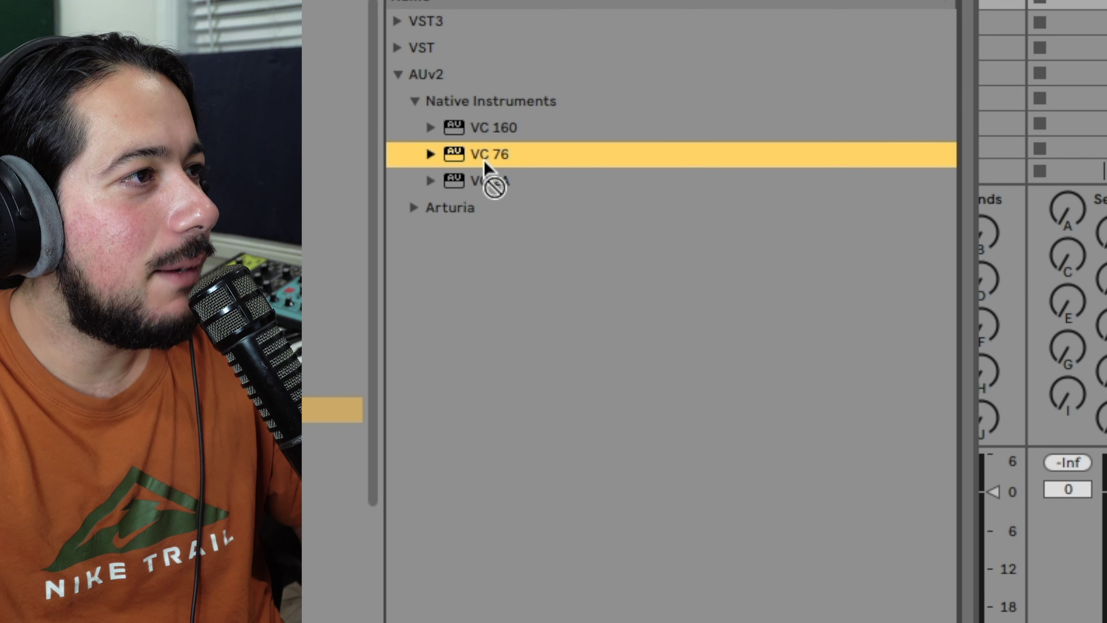
- Load the Native Instruments VC 76 AUv2 compressor onto the NEW YORK COMPRESSION return
drag(488, 166, 482, 165)
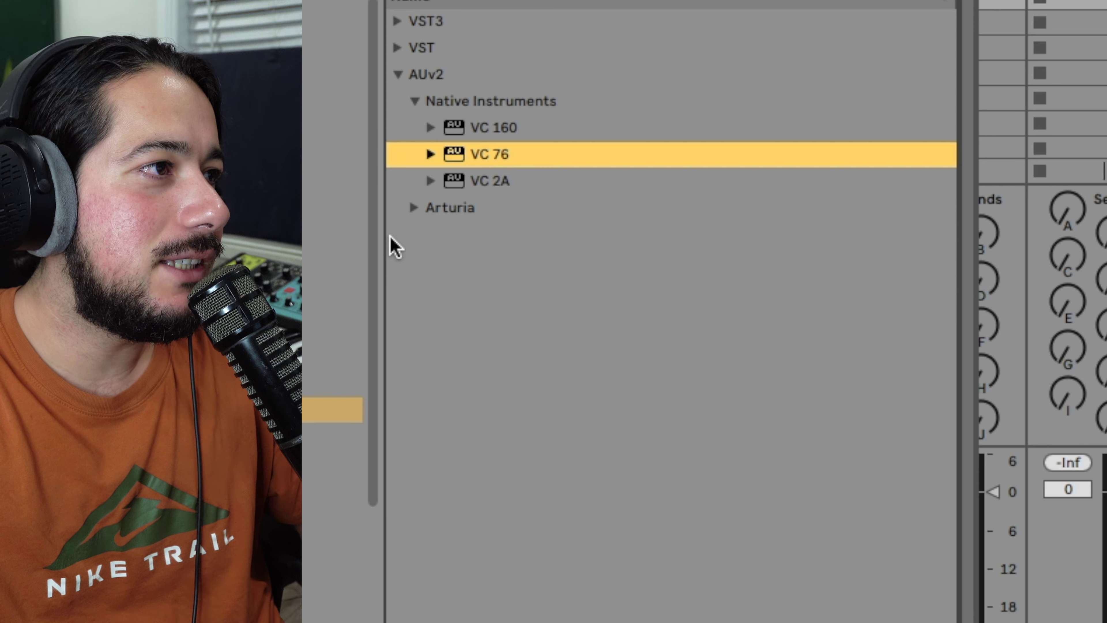
click(409, 212)
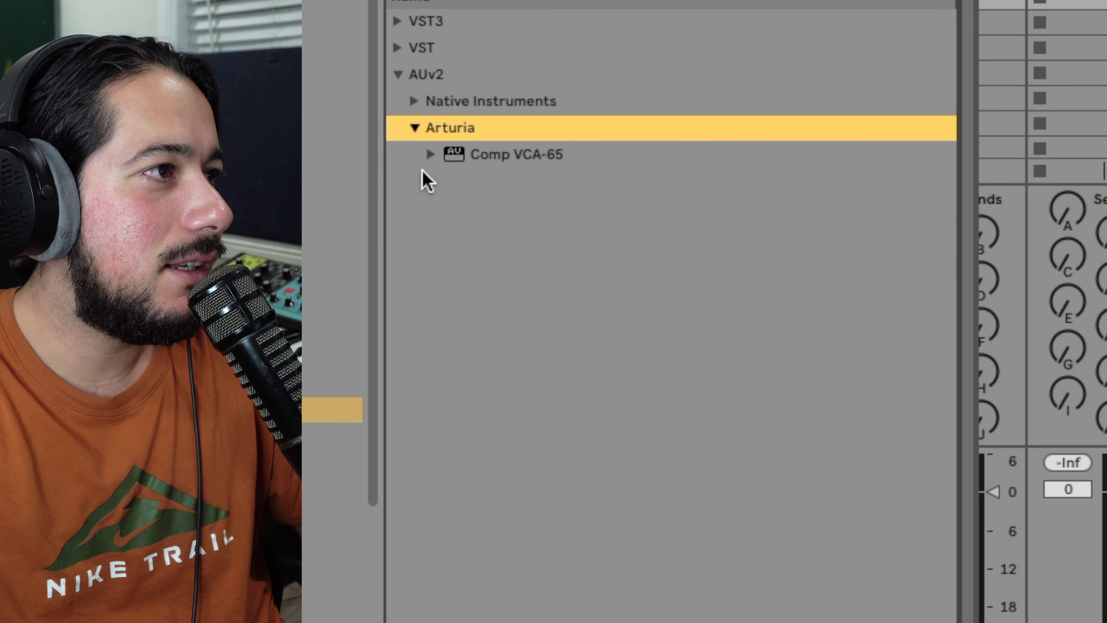
click(480, 157)
click(409, 102)
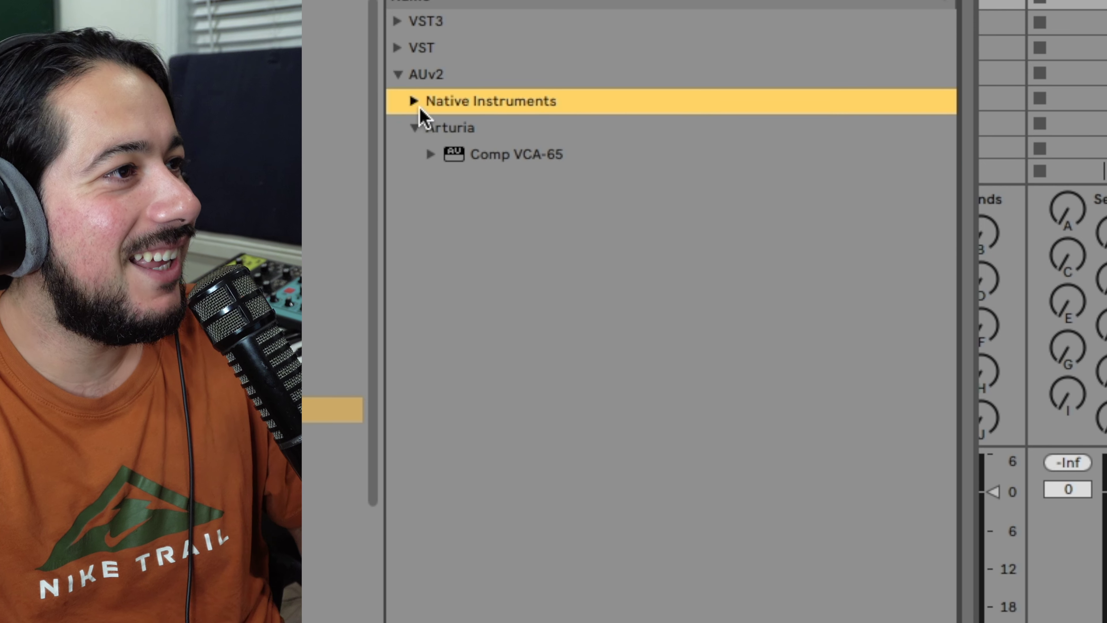
click(419, 109)
drag(454, 136, 747, 21)
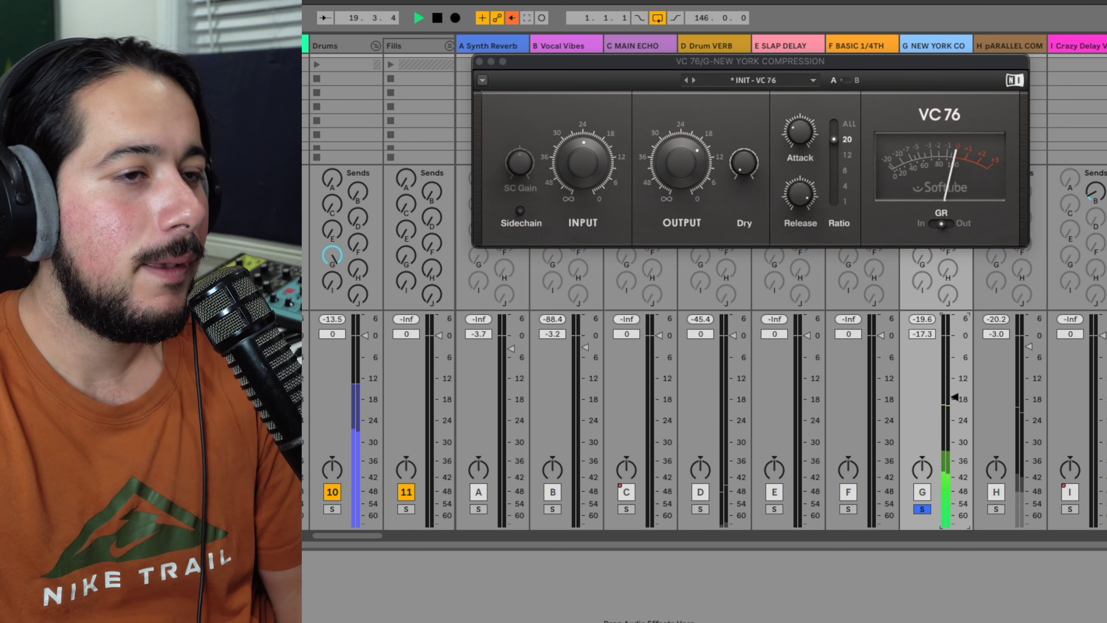
- Set the VC 76's Input to 10.0 on the NEW YORK COMPRESSION return and audition the compressed drums
key(space)
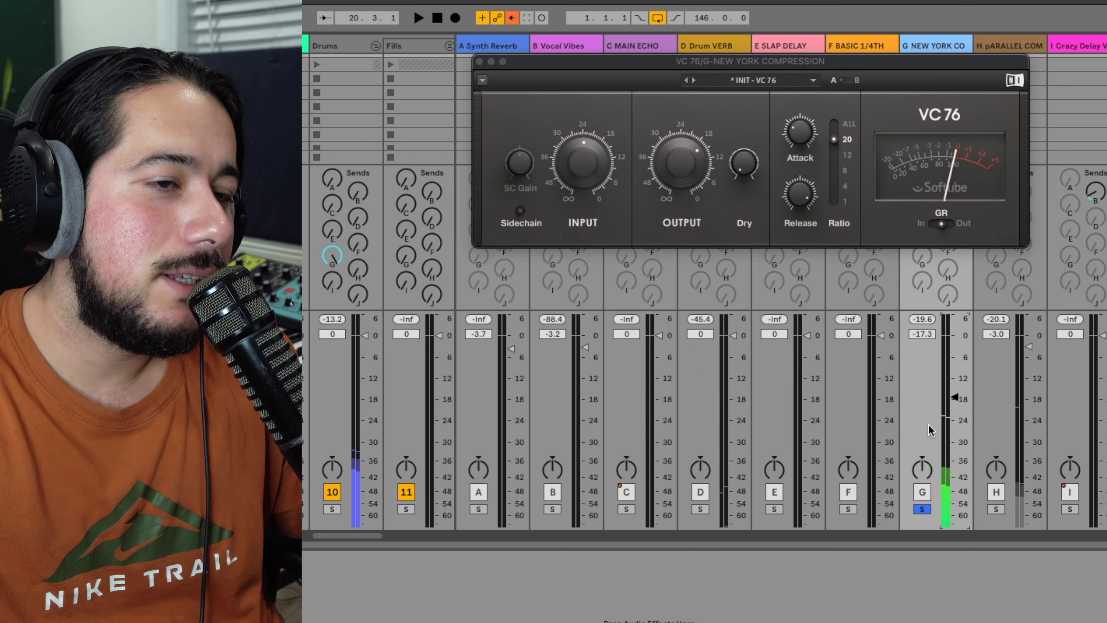
scroll(470, 264, left, 1)
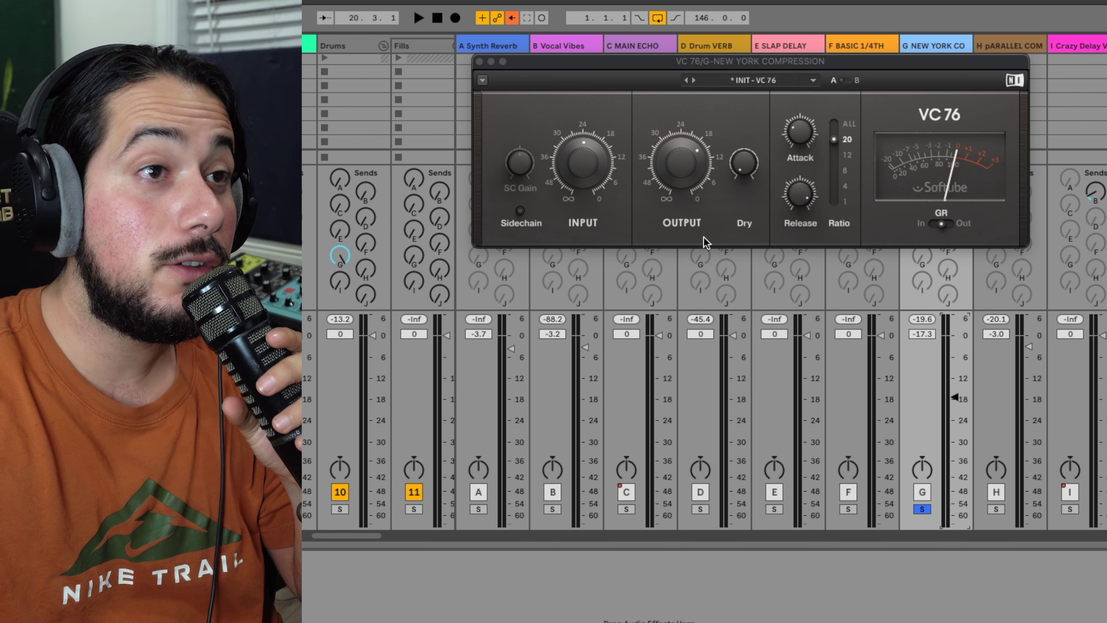
drag(583, 163, 582, 140)
key(space)
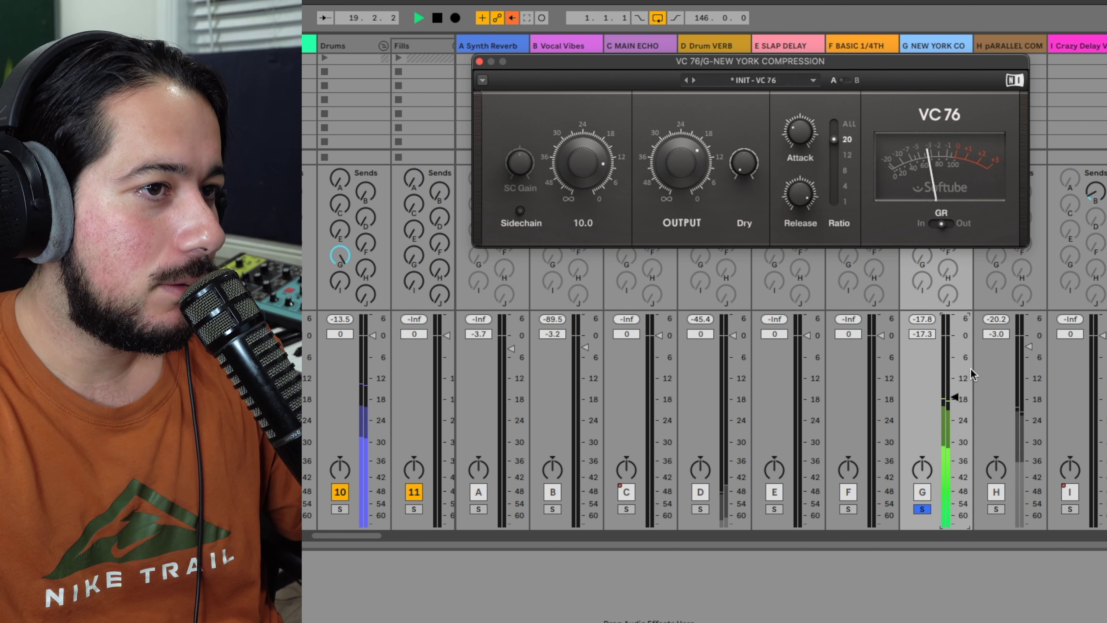
- Lower the NEW YORK COMPRESSION return's volume to -20.8 dB and set the VC 76's Input to 7.8
drag(955, 397, 955, 409)
mouse_move(550, 170)
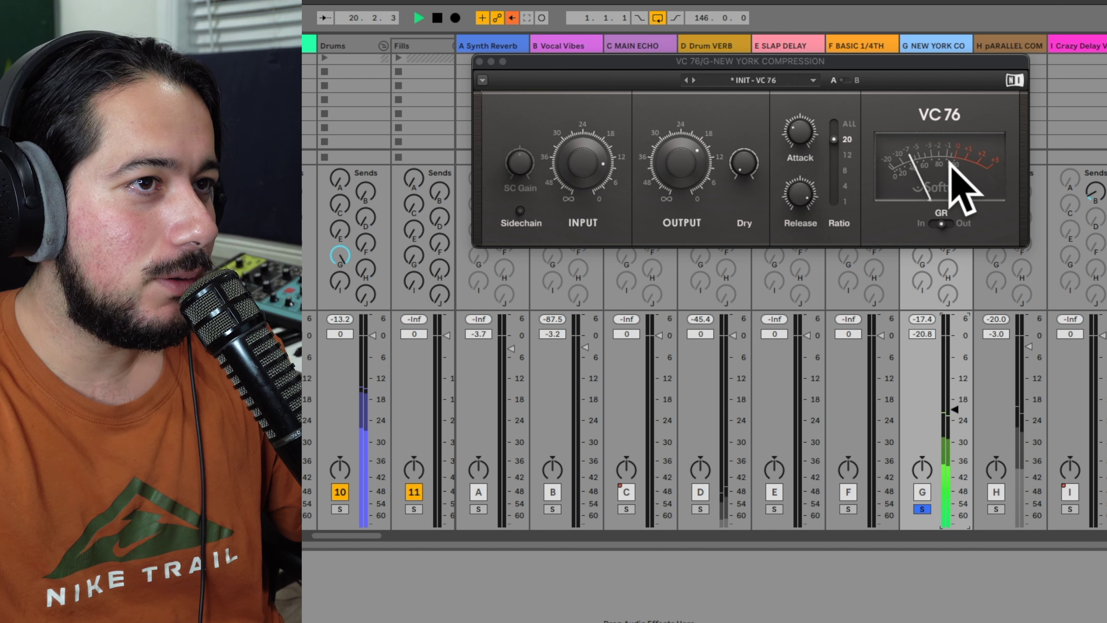
click(562, 172)
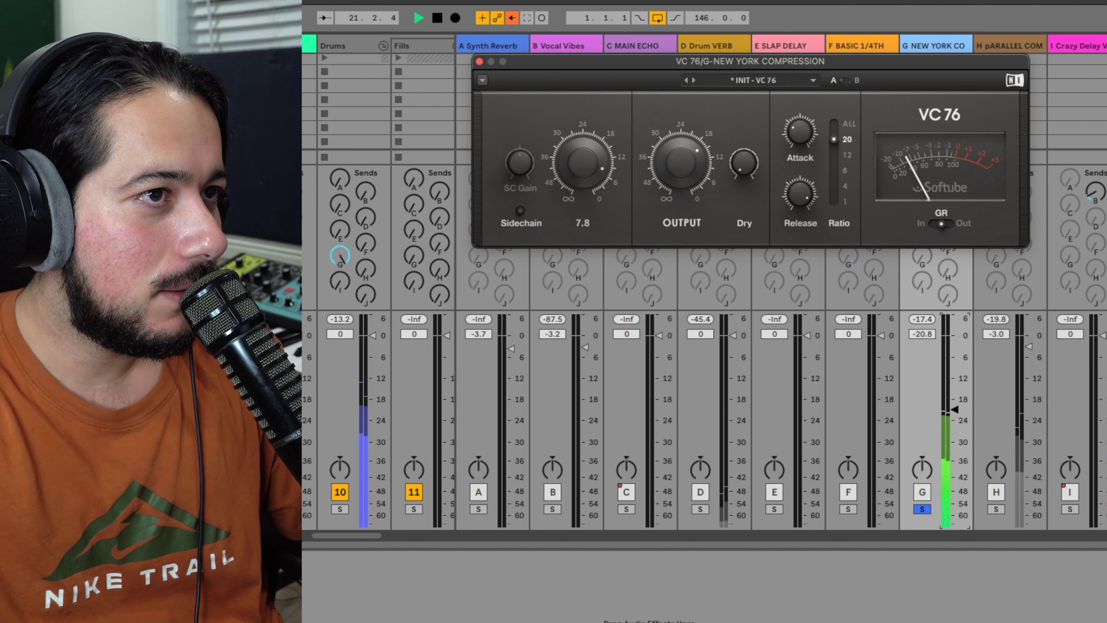
- Shape the VC 76's compression with lower Attack and Release, the ALL ratio, Output at 35.9 and a readjusted Input
mouse_move(800, 131)
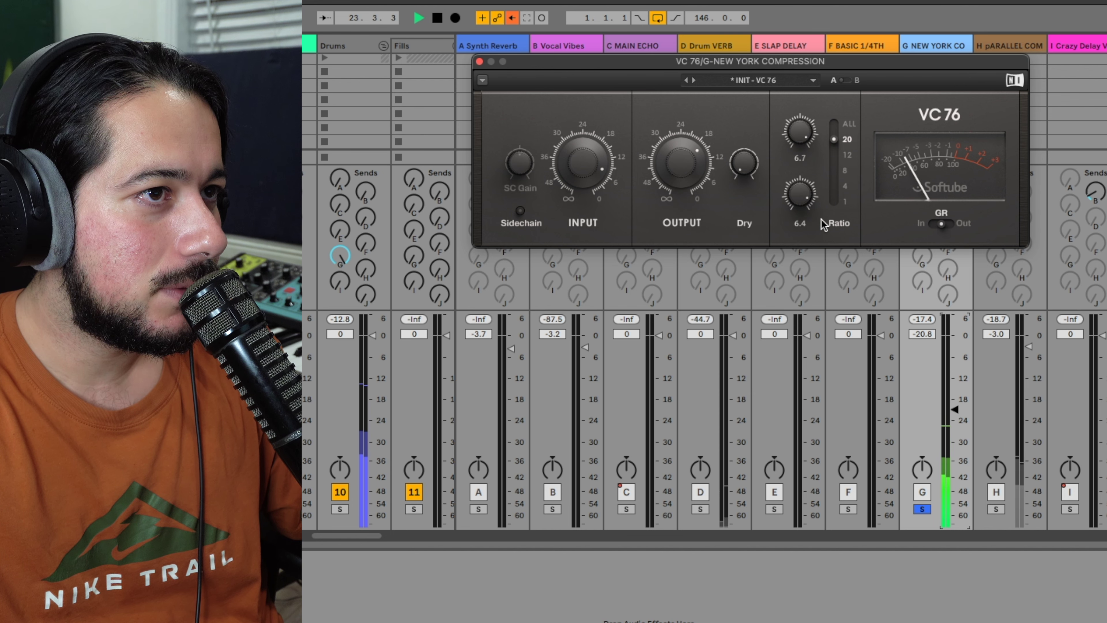
drag(802, 197, 800, 188)
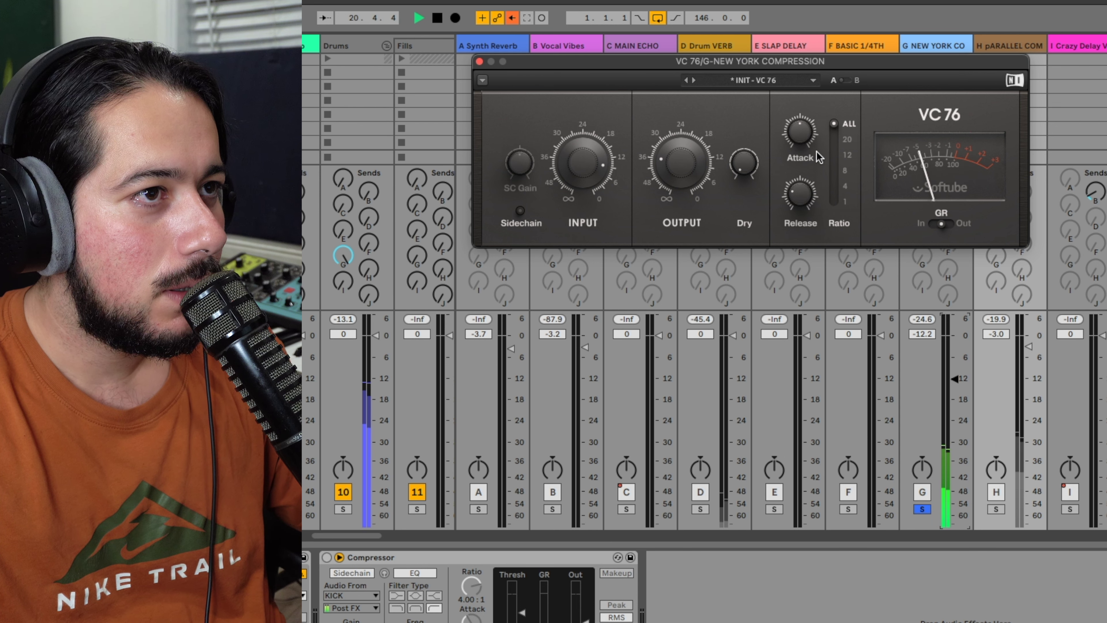
drag(804, 139, 804, 160)
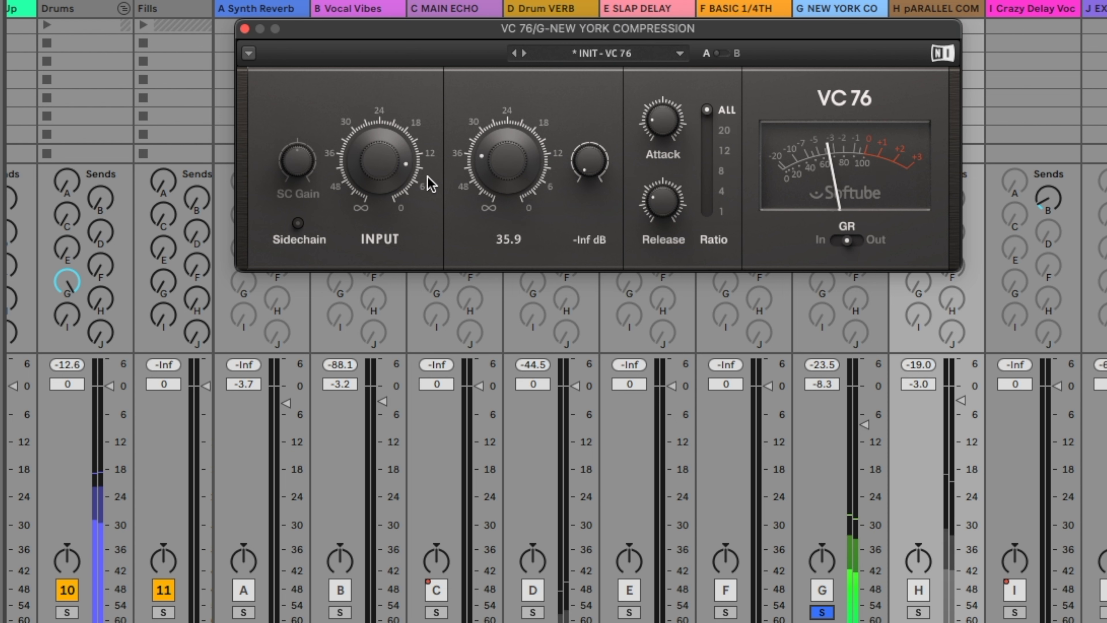
drag(607, 168, 606, 171)
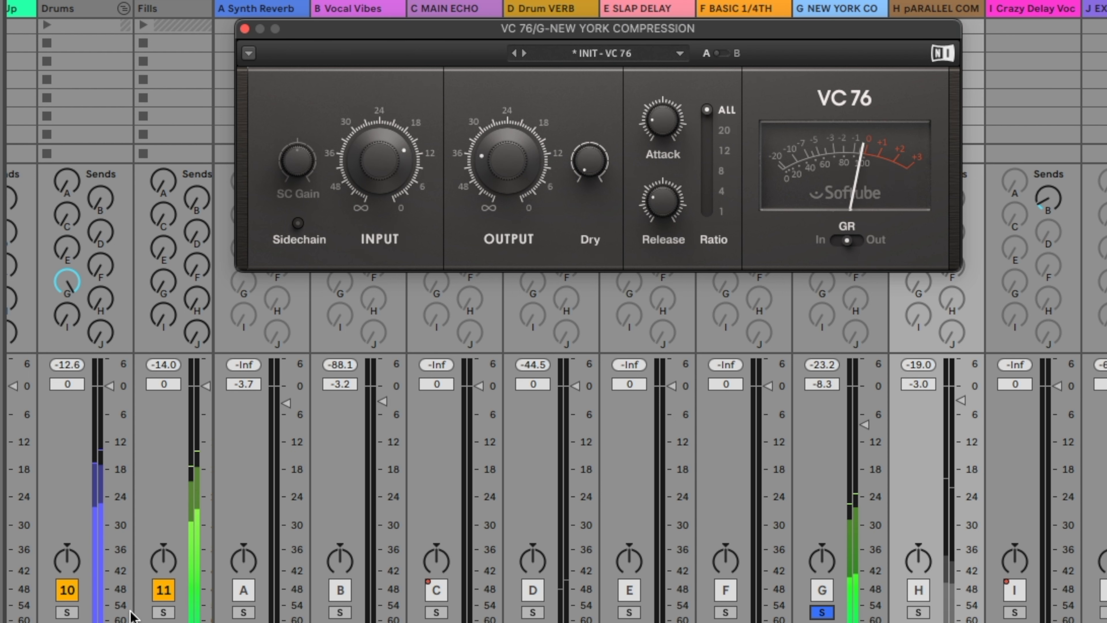
- Unsolo the NEW YORK COMPRESSION return, raise its volume and toggle the return off and on to compare the drums
click(824, 441)
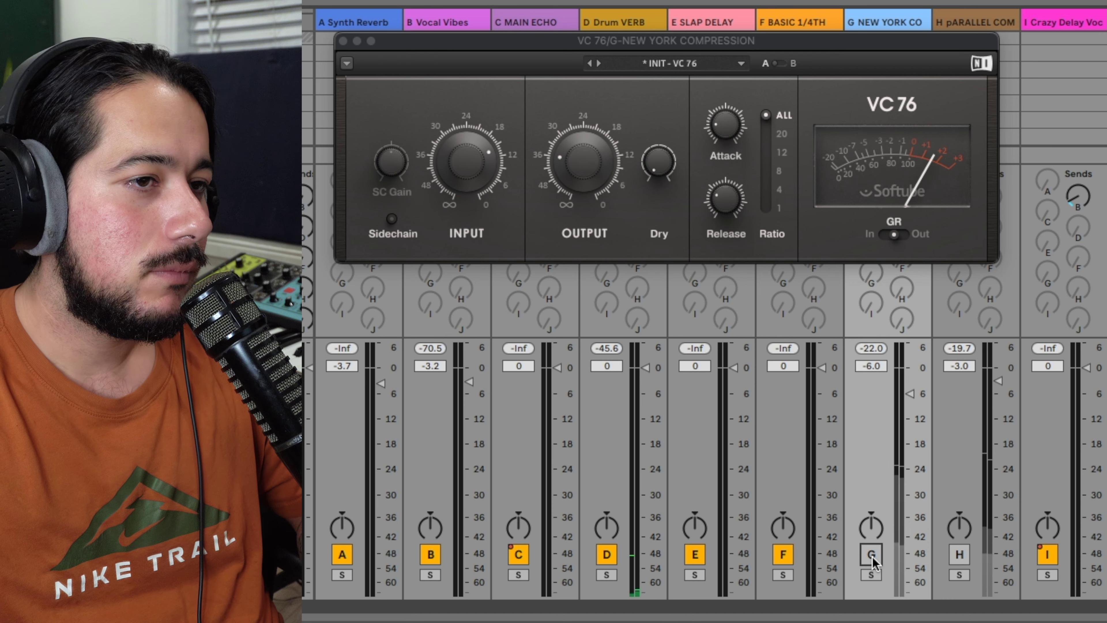
click(872, 554)
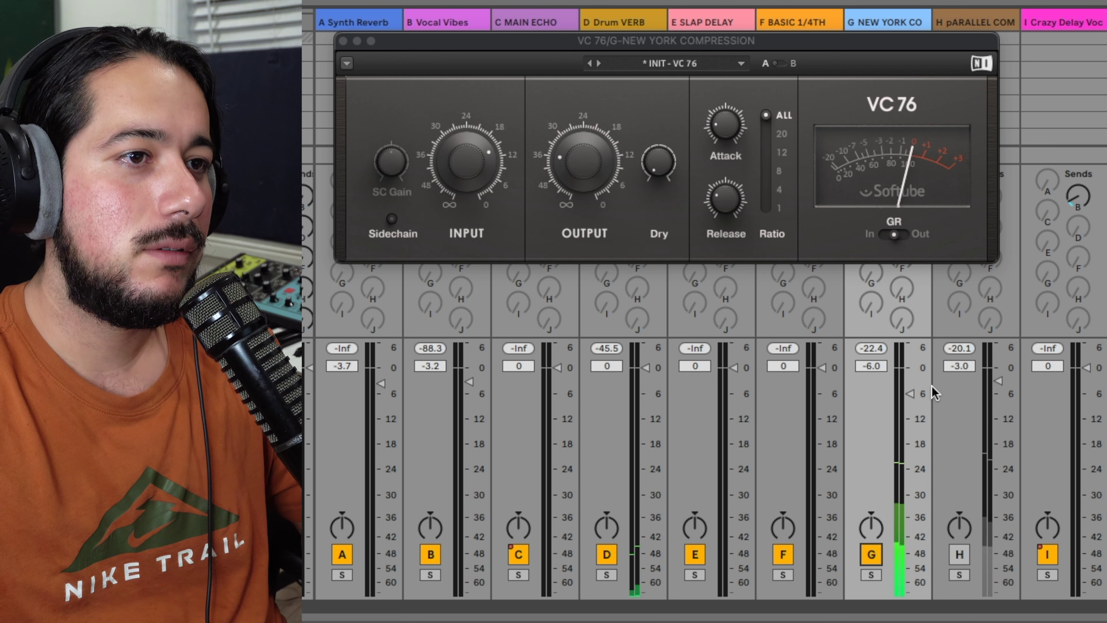
mouse_move(910, 393)
mouse_down()
mouse_move(910, 369)
mouse_move(911, 414)
mouse_move(911, 379)
mouse_up()
click(874, 559)
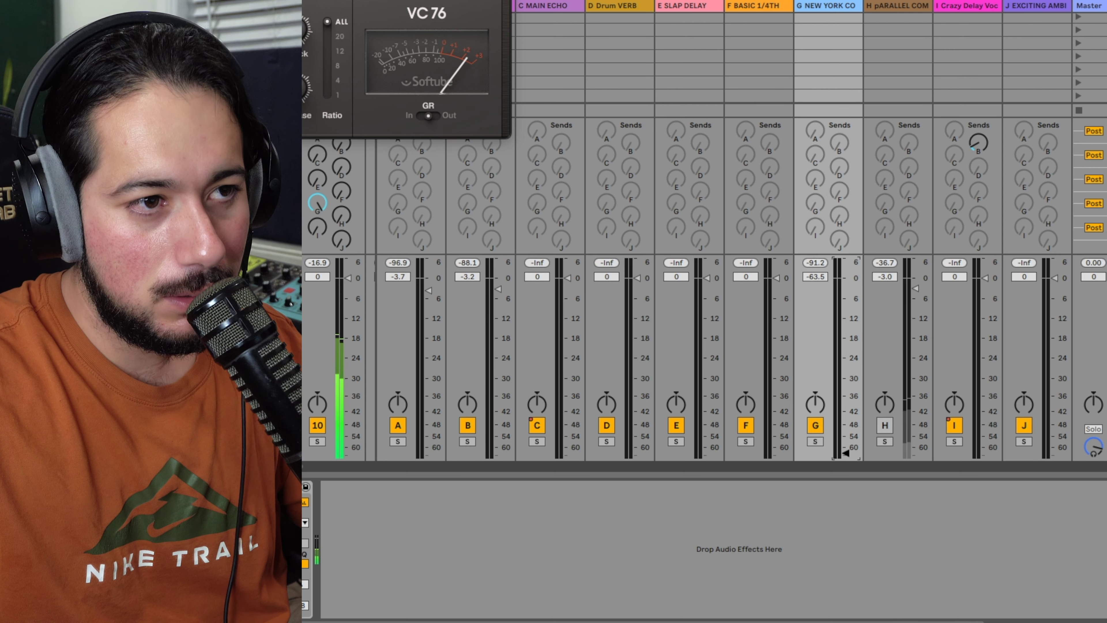
- Blend the NEW YORK COMPRESSION return in at -16.4 dB, comparing the drums with it muted and active
mouse_move(846, 371)
mouse_down()
mouse_move(846, 339)
mouse_move(848, 361)
mouse_up()
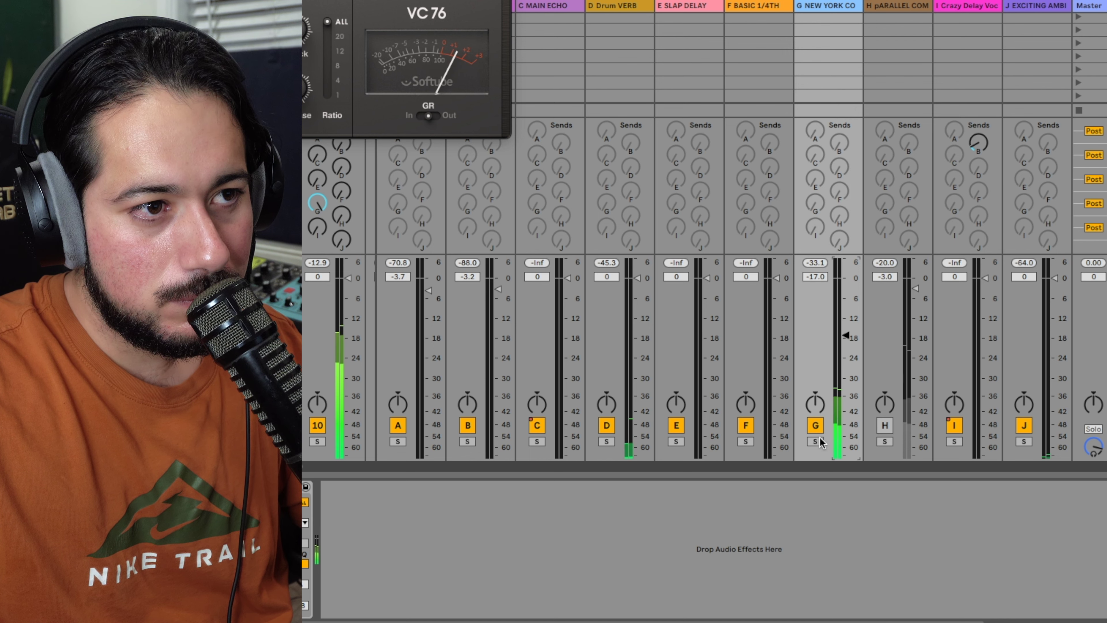
click(817, 427)
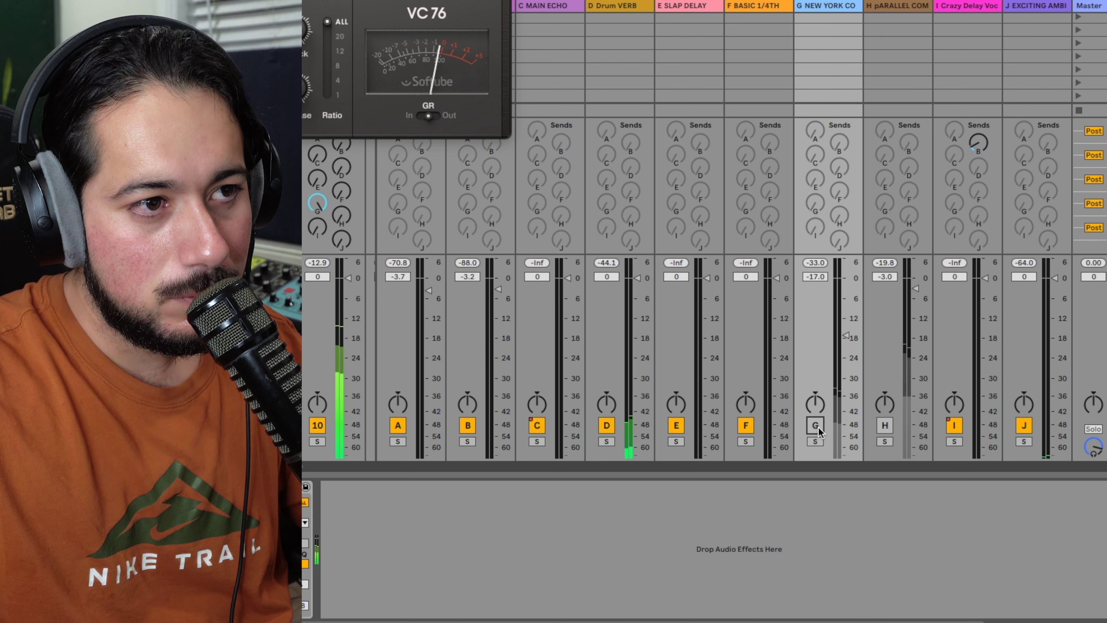
click(817, 427)
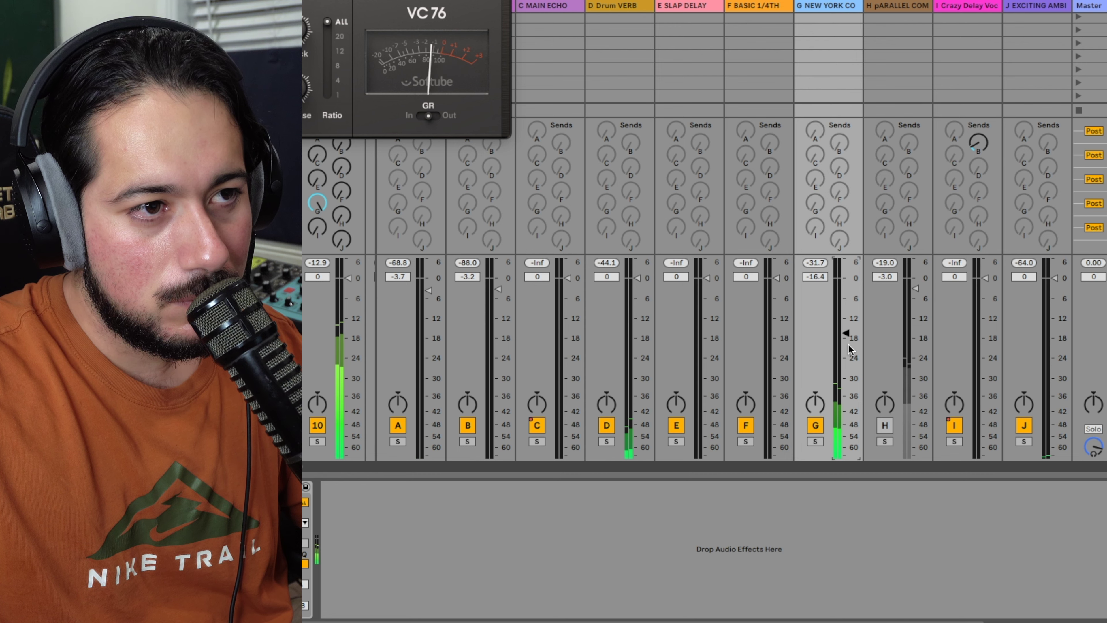
drag(839, 400, 839, 397)
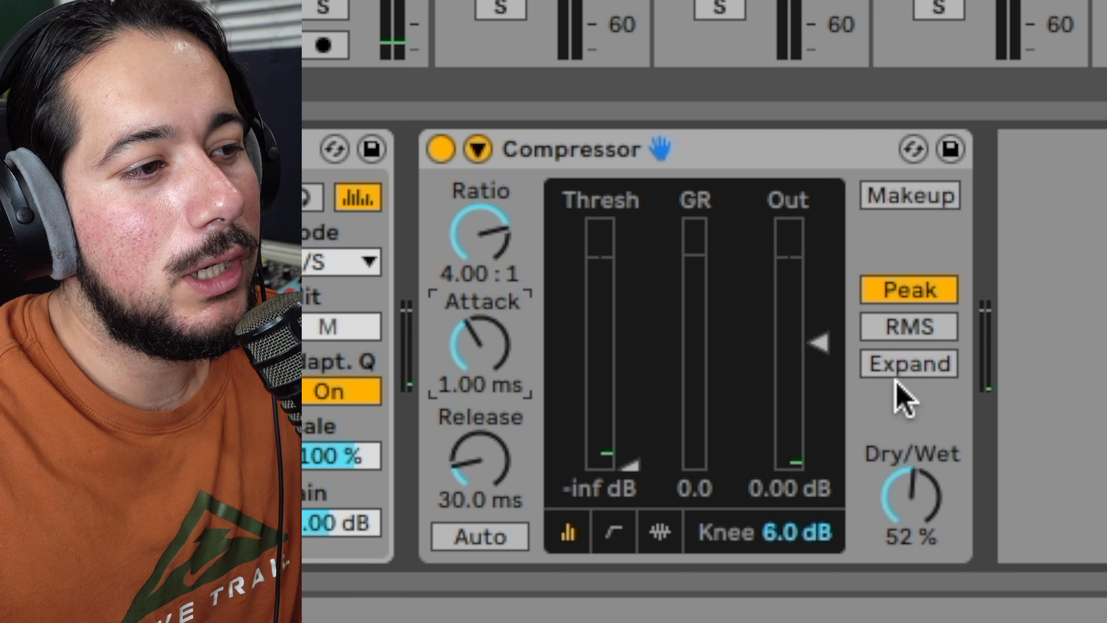
- Switch track 19's Compressor to Expand with ratio 1 : 1.15, attack 0.01 ms, release 33.9 ms and threshold -45.5 dB
click(525, 557)
drag(601, 469, 601, 325)
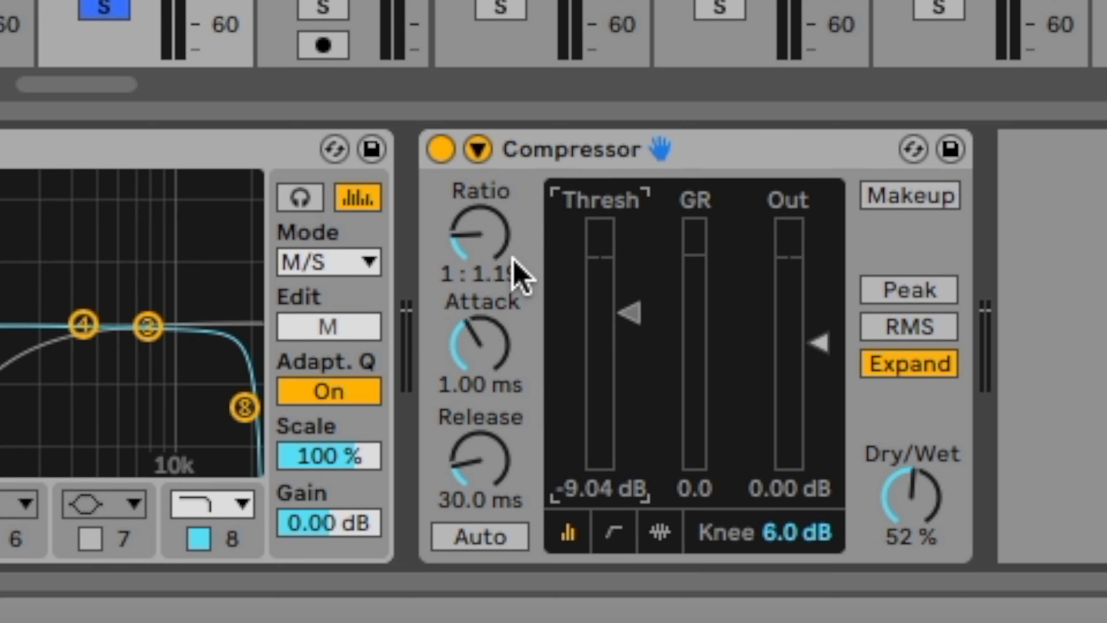
mouse_move(484, 262)
mouse_down()
mouse_move(484, 248)
mouse_move(484, 262)
mouse_up()
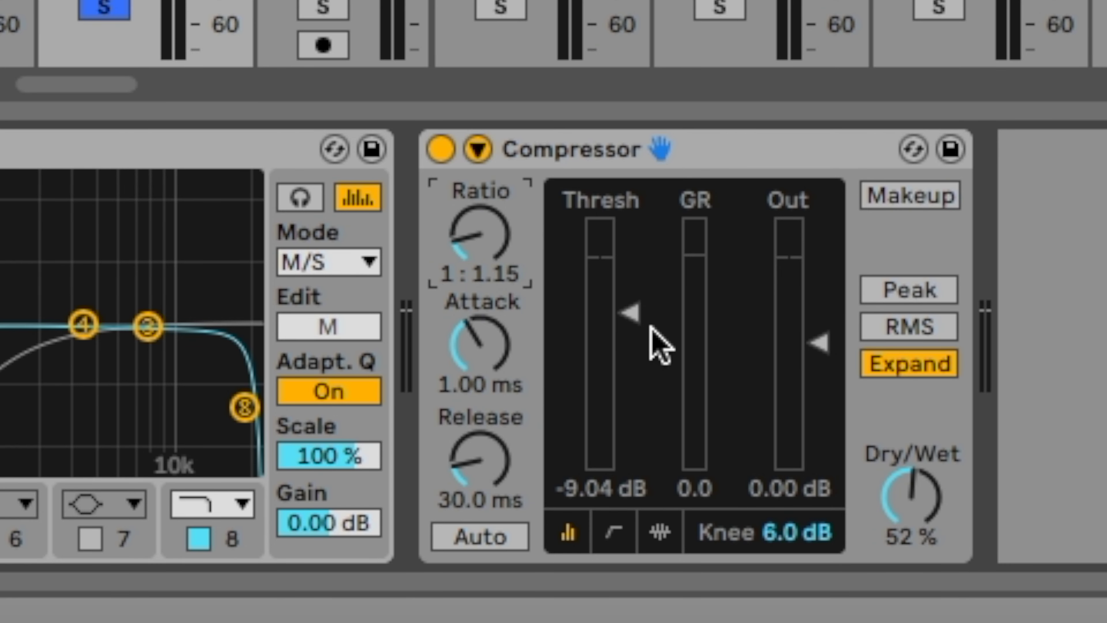
drag(651, 328, 626, 427)
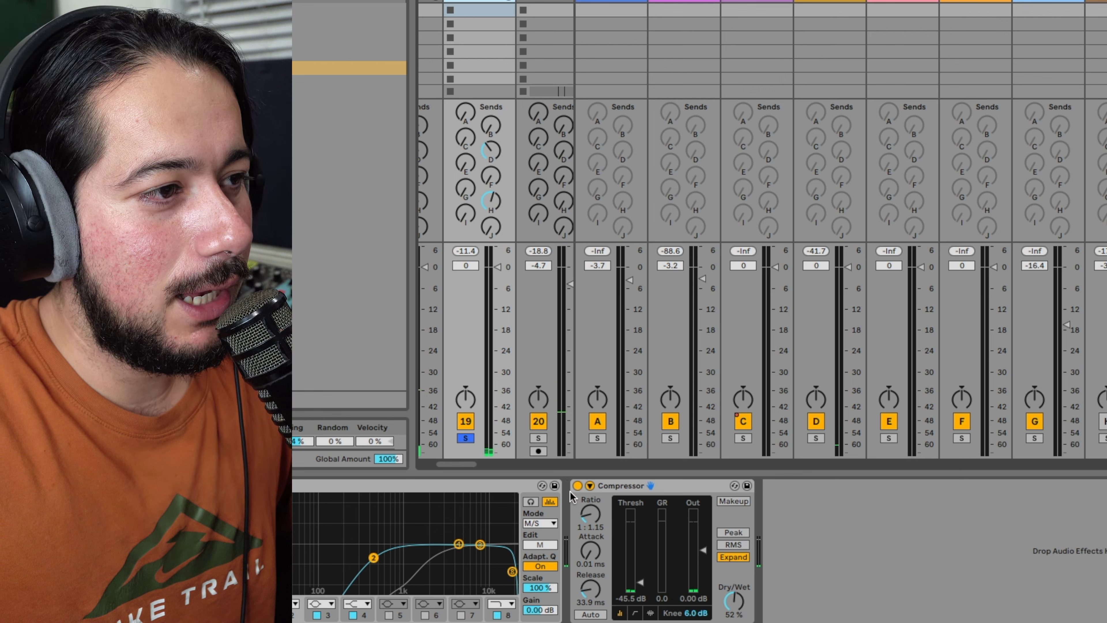
- Set the expanding Compressor's Dry/Wet to 100 % and compare track 19 with the device bypassed and active
click(577, 485)
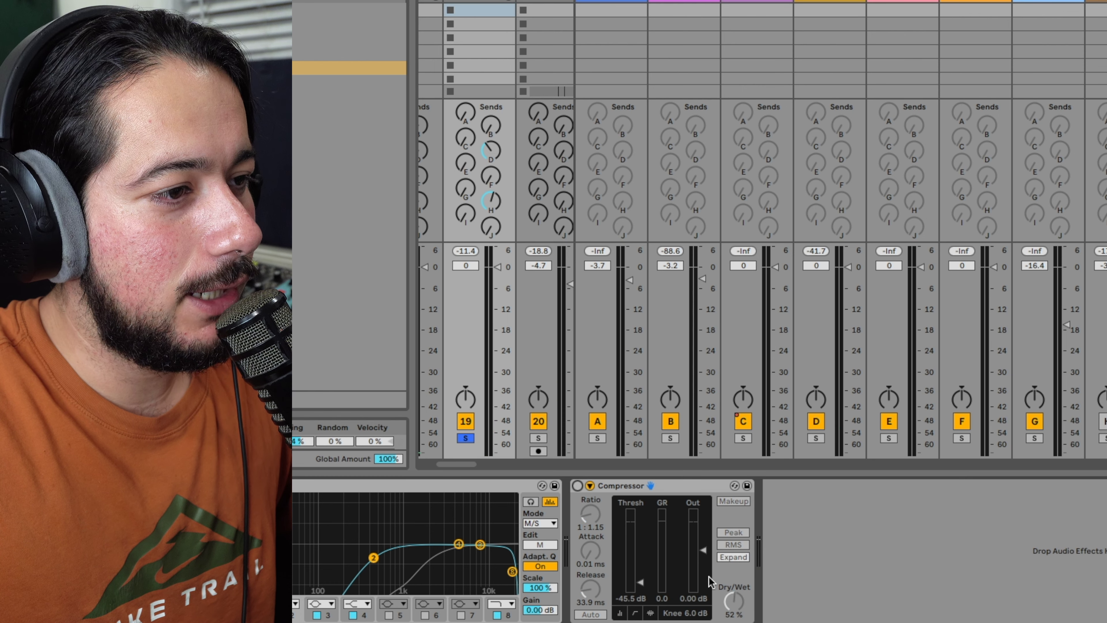
click(578, 485)
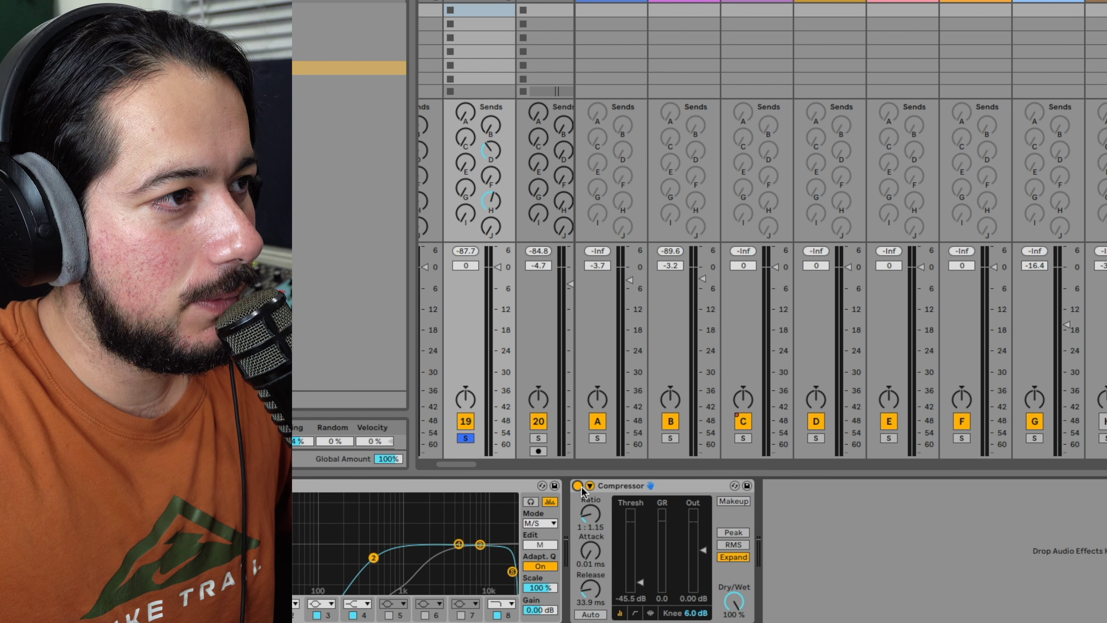
click(578, 486)
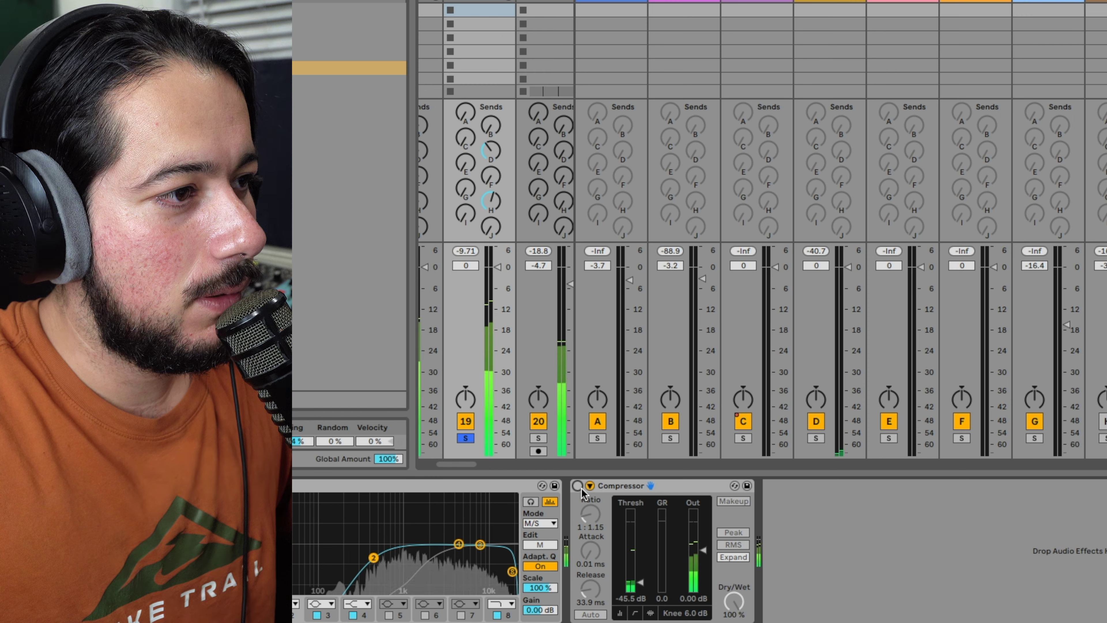
click(578, 486)
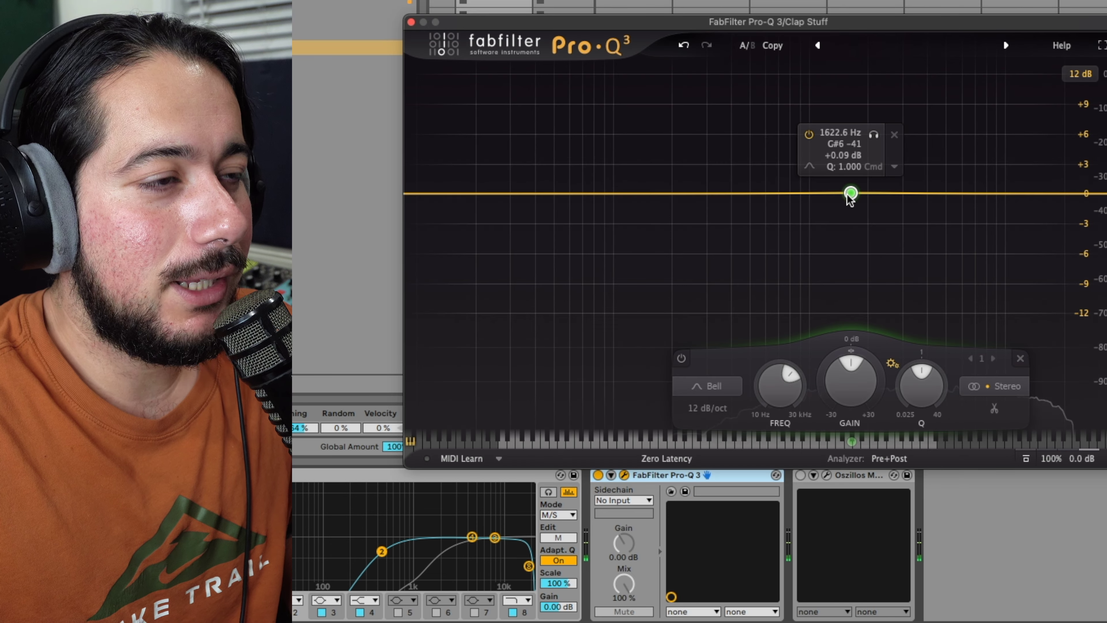
- Place a Pro-Q 3 bell band at about 1314 Hz with 0 dB gain on Clap Stuff and raise its dynamic range
mouse_move(848, 193)
mouse_down()
mouse_move(830, 169)
mouse_move(850, 147)
mouse_move(922, 181)
mouse_move(819, 186)
mouse_move(864, 198)
mouse_move(905, 171)
mouse_move(887, 184)
mouse_move(873, 151)
mouse_move(1097, 188)
mouse_move(996, 169)
mouse_move(935, 190)
mouse_move(851, 195)
mouse_move(867, 169)
mouse_move(804, 153)
mouse_move(871, 191)
mouse_move(841, 170)
mouse_move(832, 193)
mouse_up()
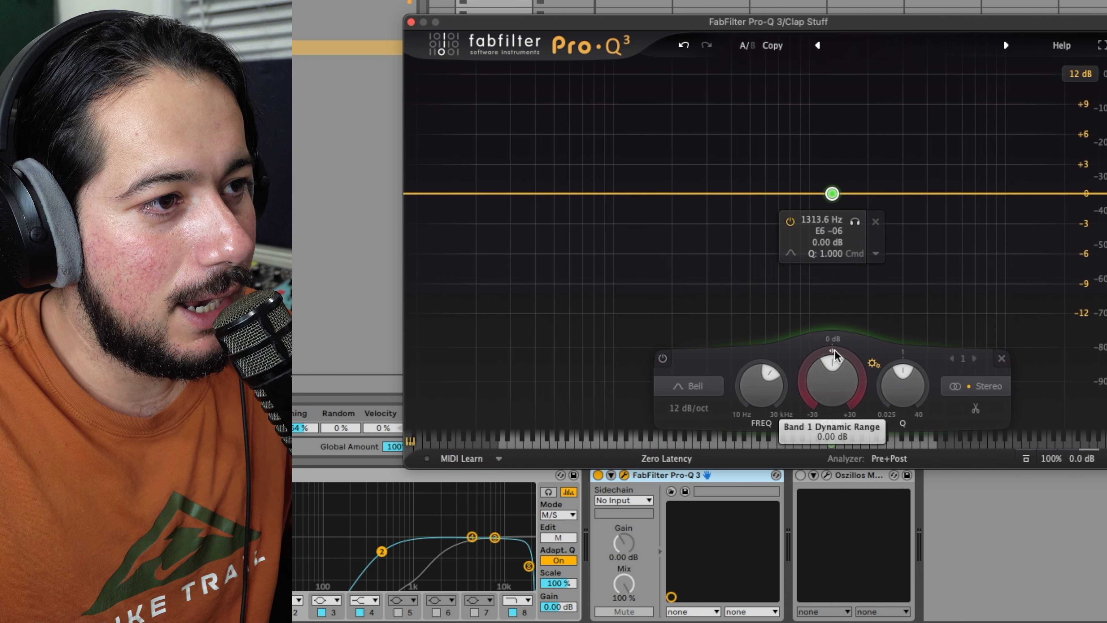
drag(835, 355, 908, 282)
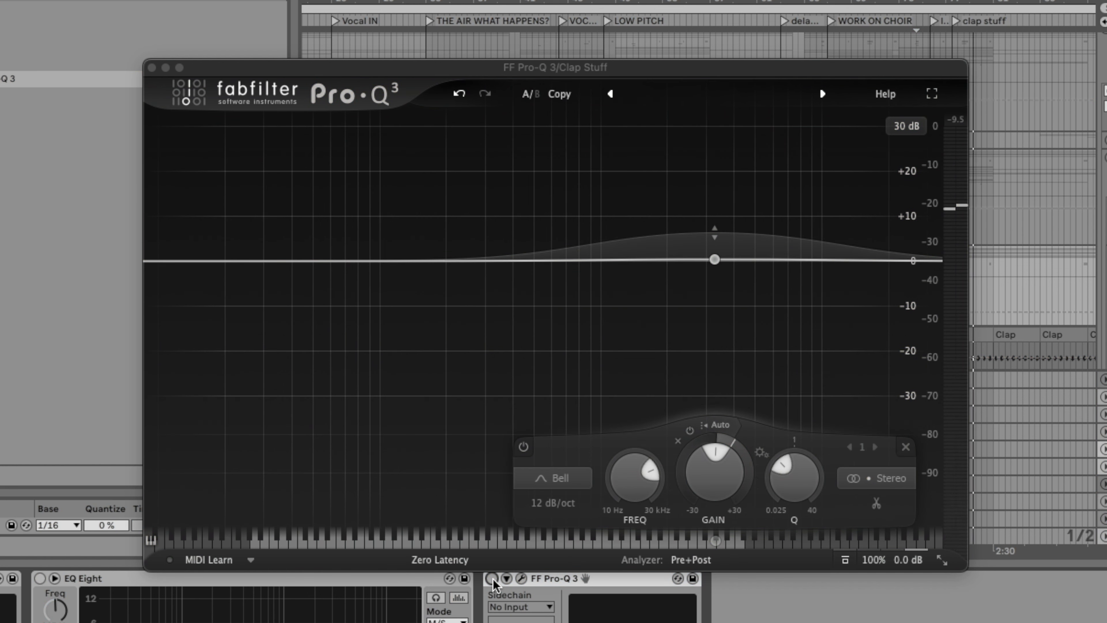
- Move the dynamic bell band in Clap Stuff's FF Pro-Q 3 to about 3813 Hz at +0.78 dB and greatly increase its upward dynamic range
mouse_move(711, 469)
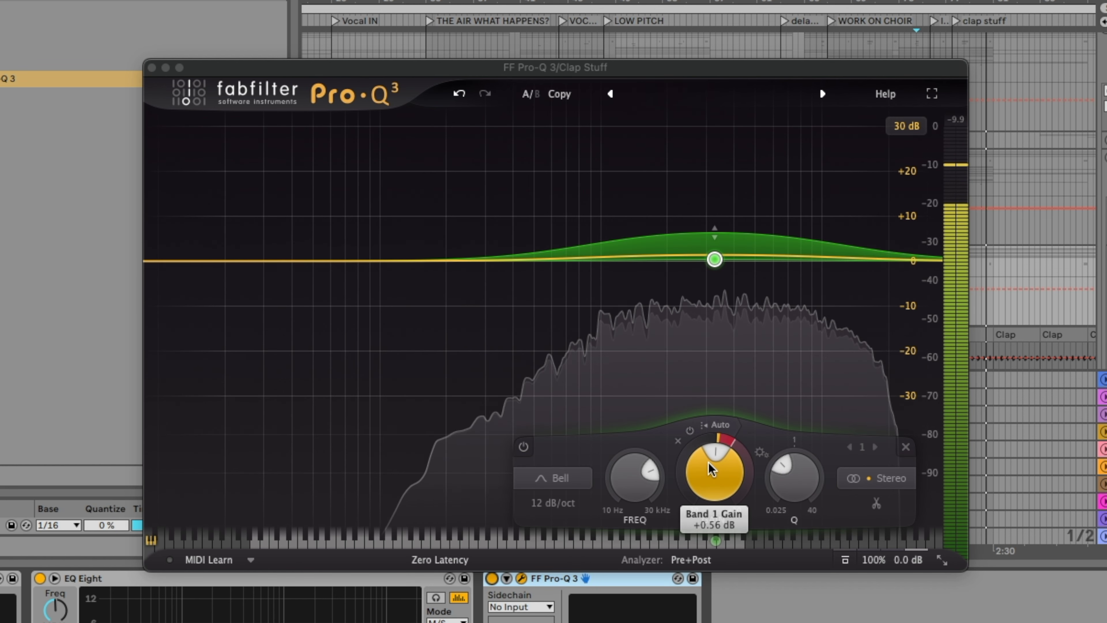
mouse_move(715, 259)
mouse_down()
mouse_move(754, 257)
mouse_move(559, 232)
mouse_move(571, 260)
mouse_move(729, 266)
mouse_up()
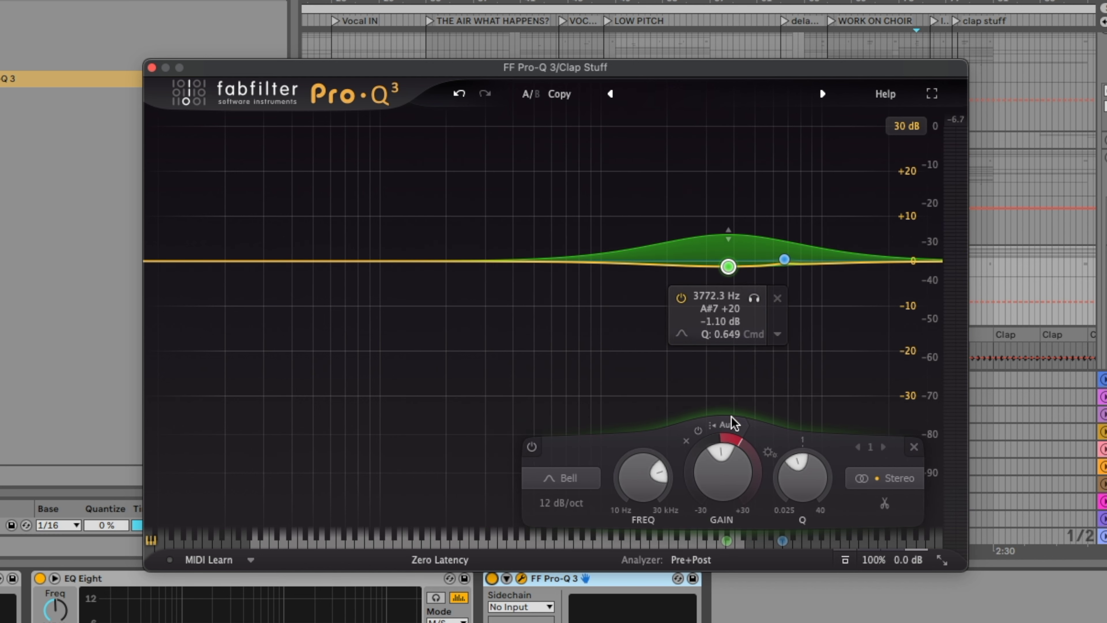
drag(720, 438, 760, 380)
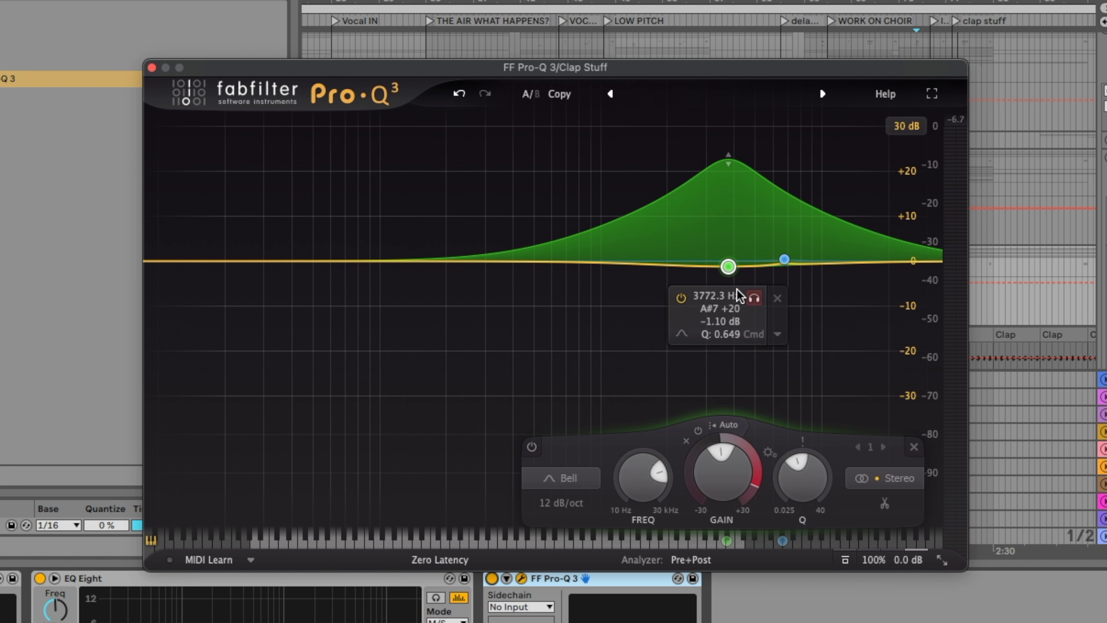
drag(740, 295, 742, 291)
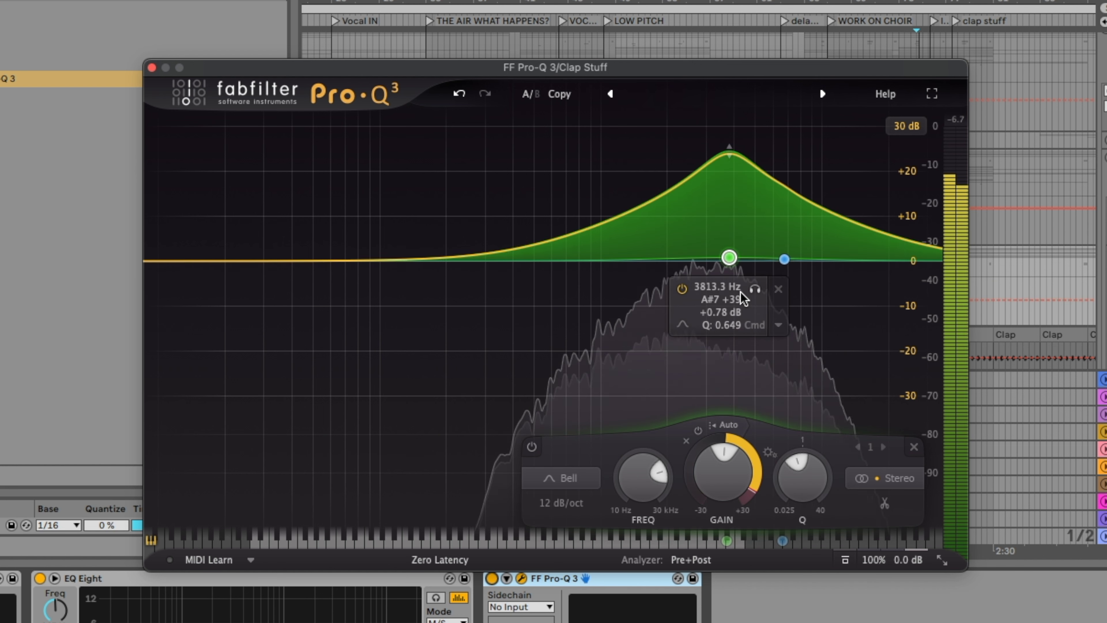